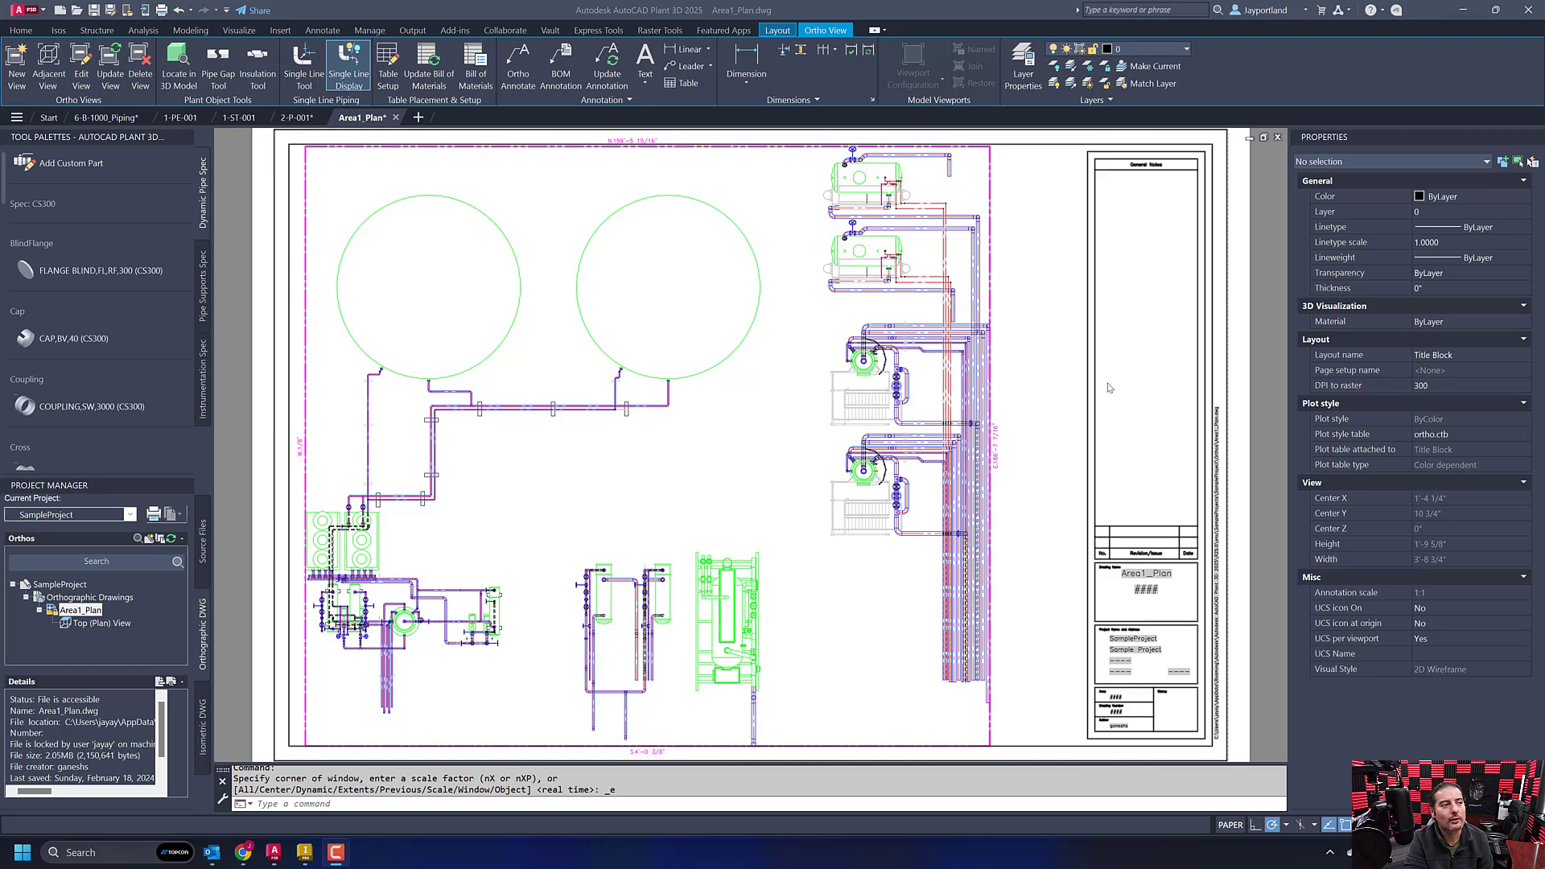
scroll(1108, 388, "down", 4)
middle_click_drag(1199, 482, 995, 520)
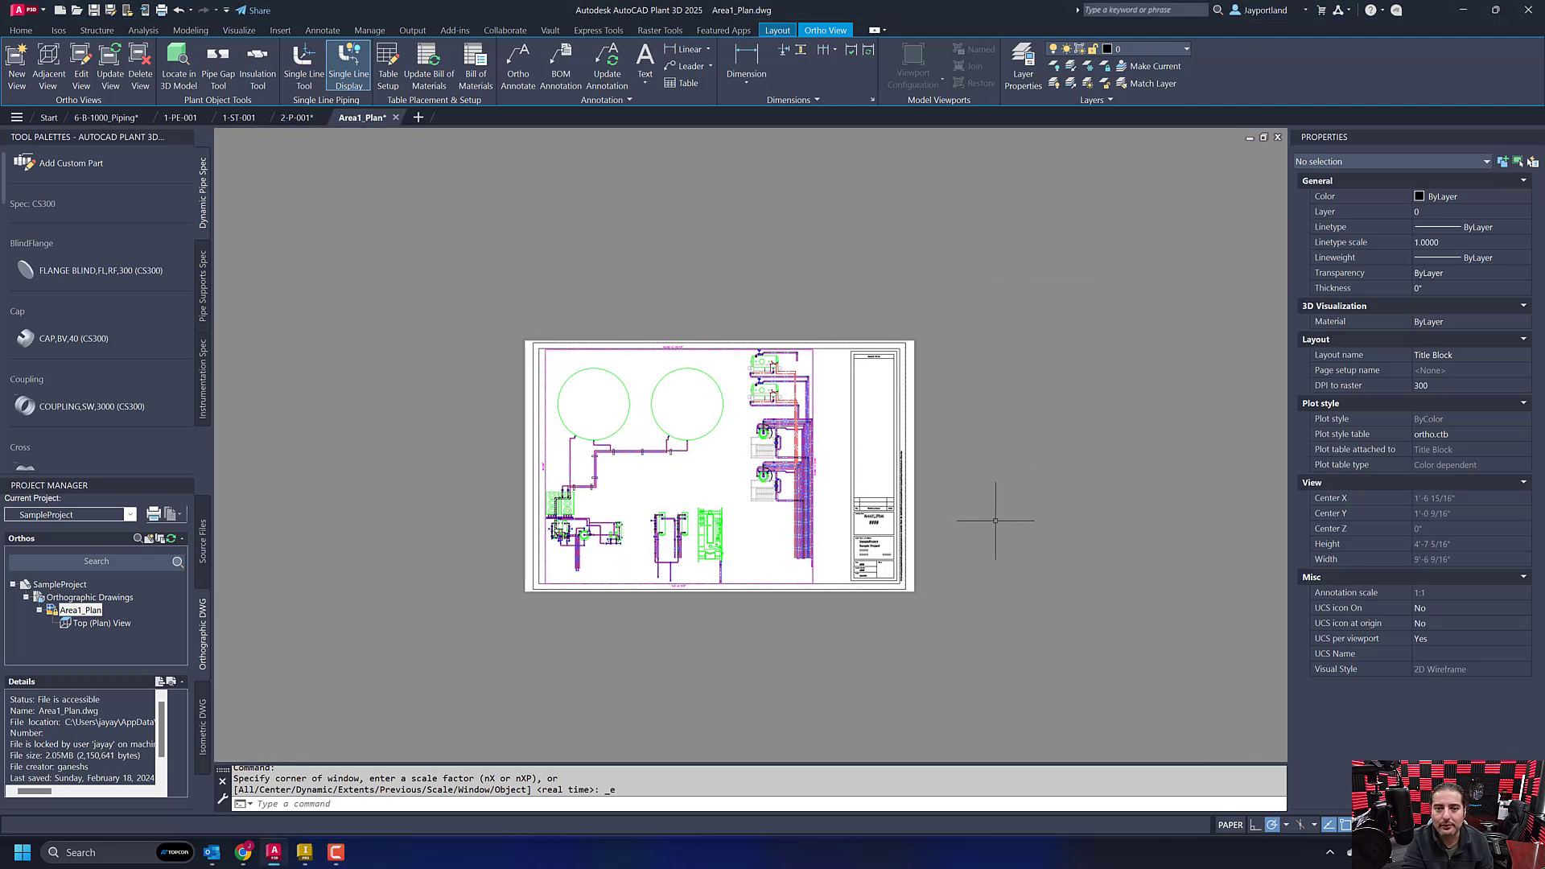
left_click(205, 543)
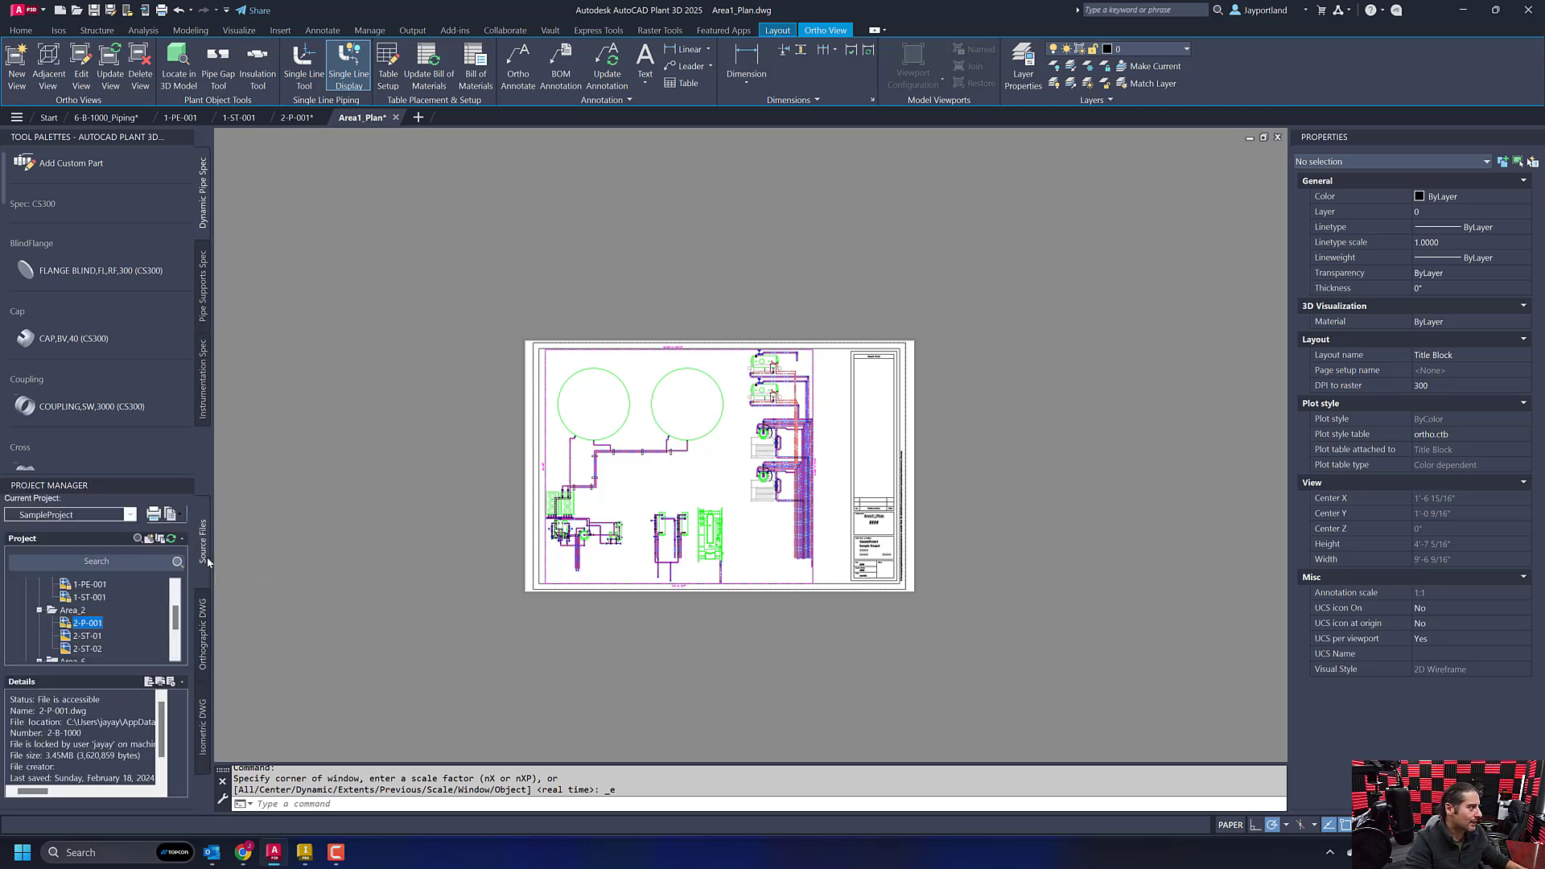
left_click(203, 638)
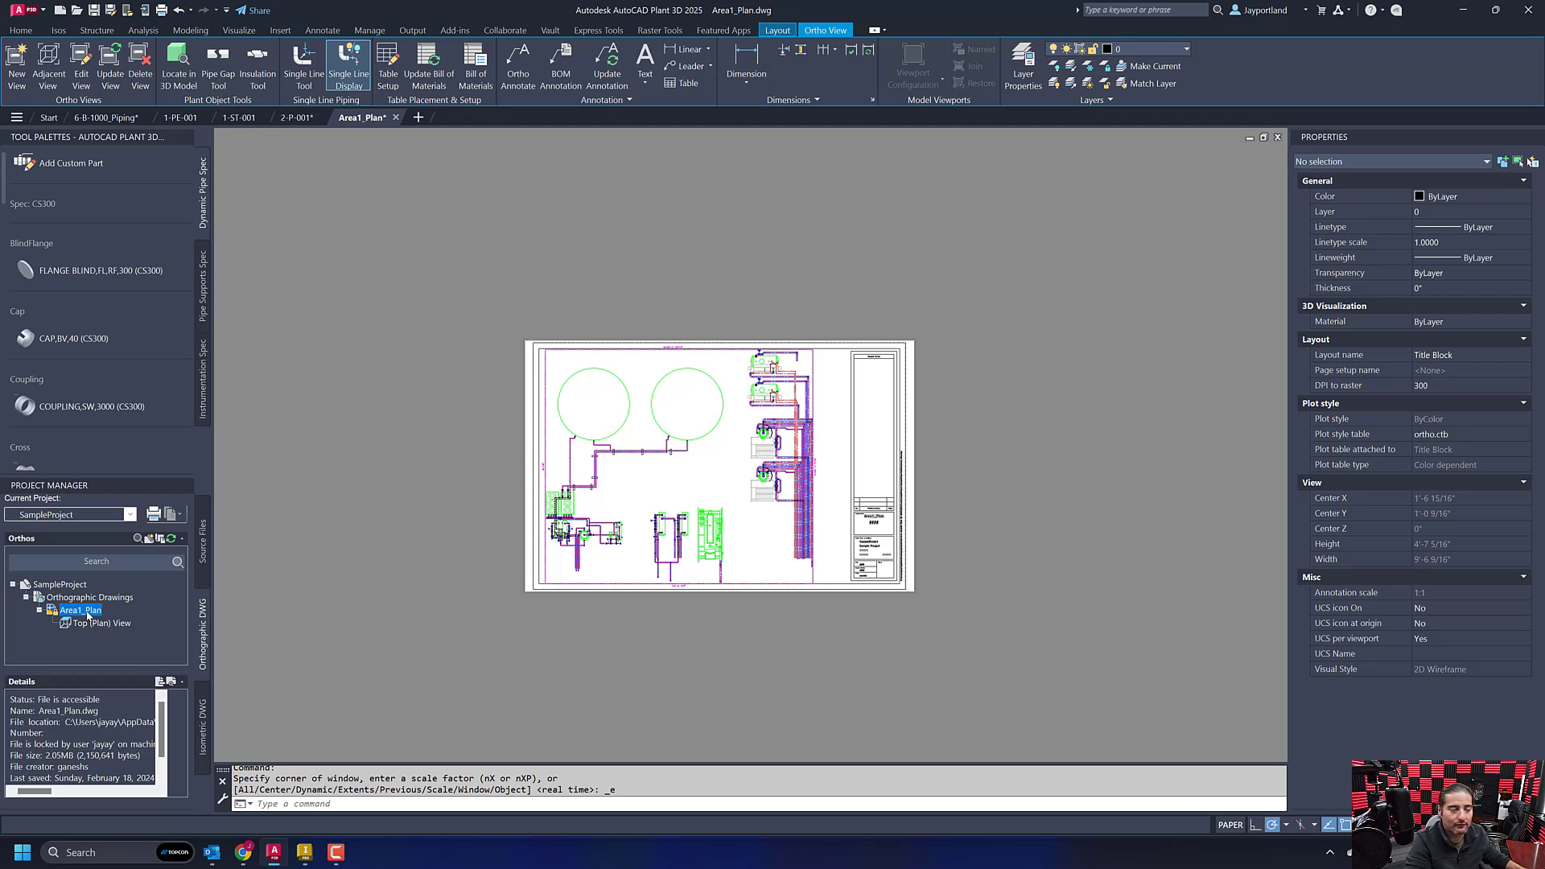
middle_click_drag(896, 629, 895, 631)
middle_click(895, 630)
middle_click(895, 631)
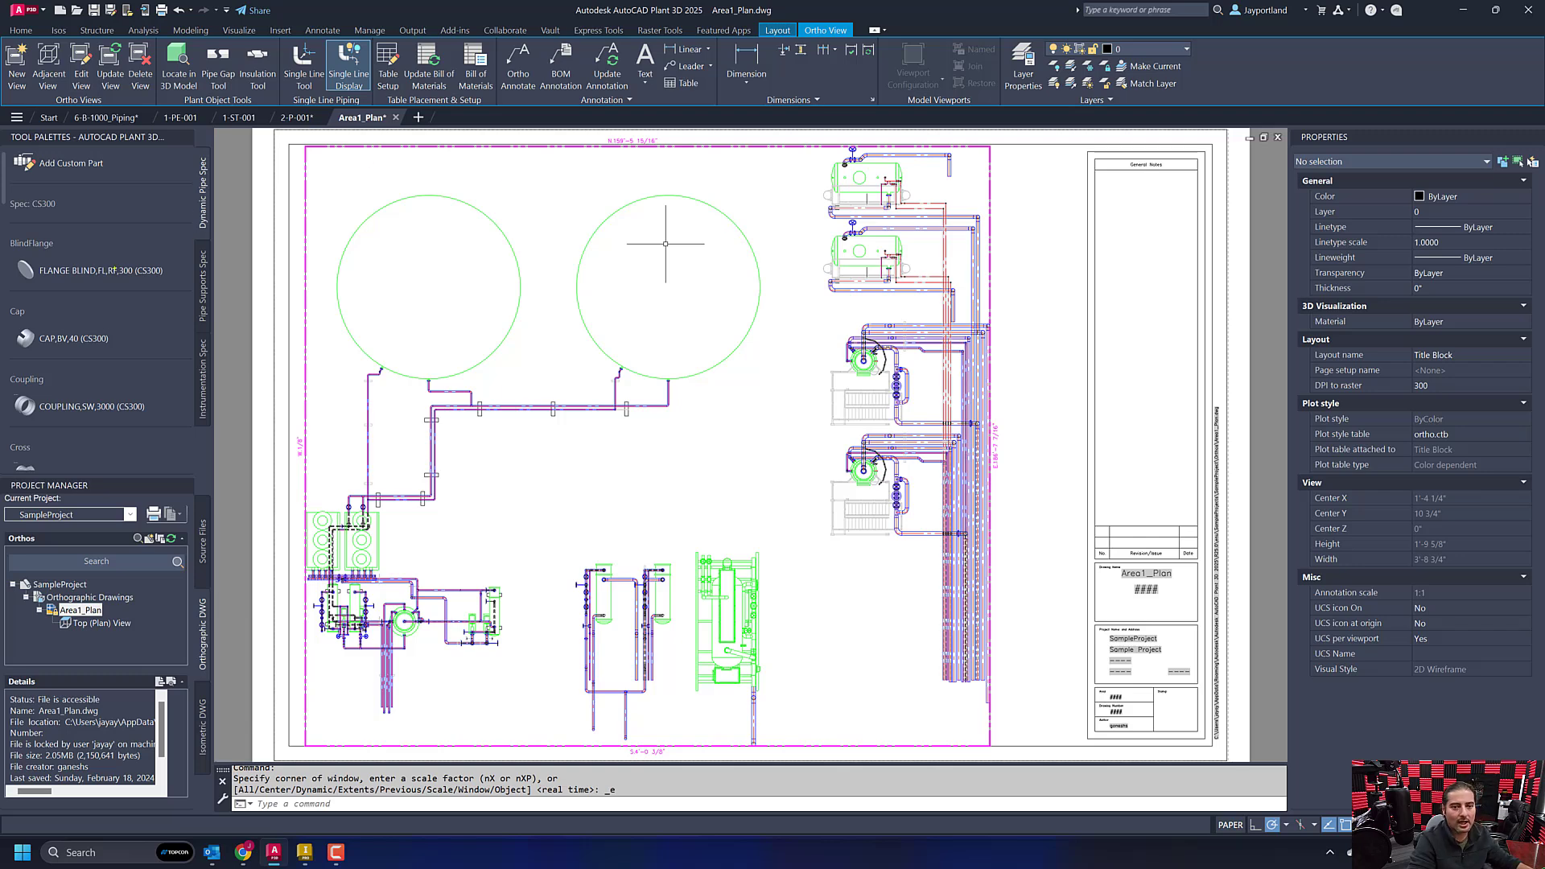
left_click_drag(2, 257, 147, 288)
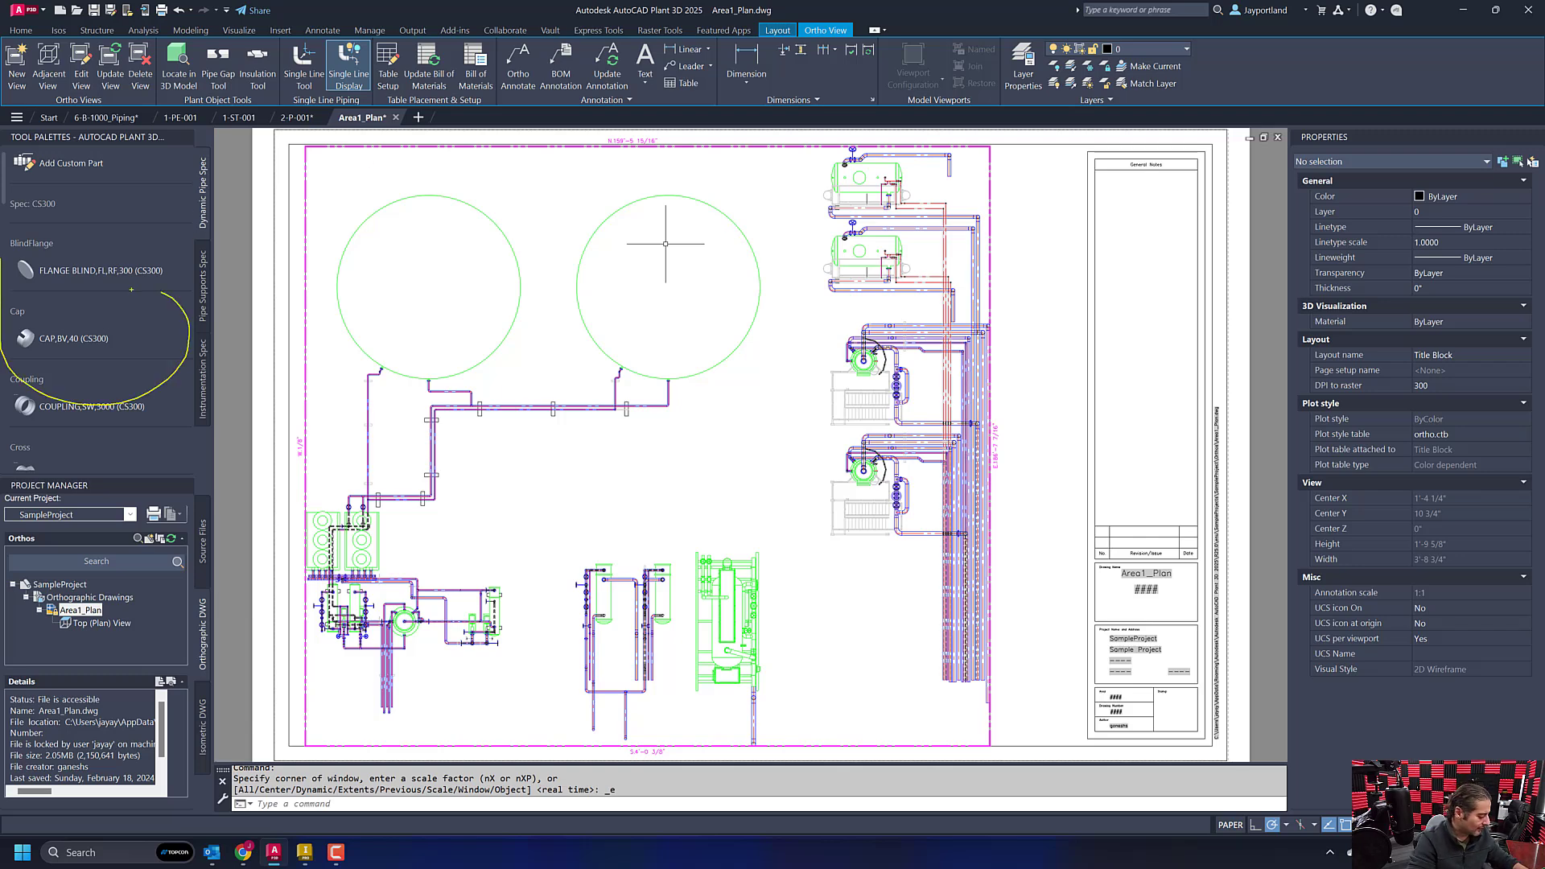
key("e")
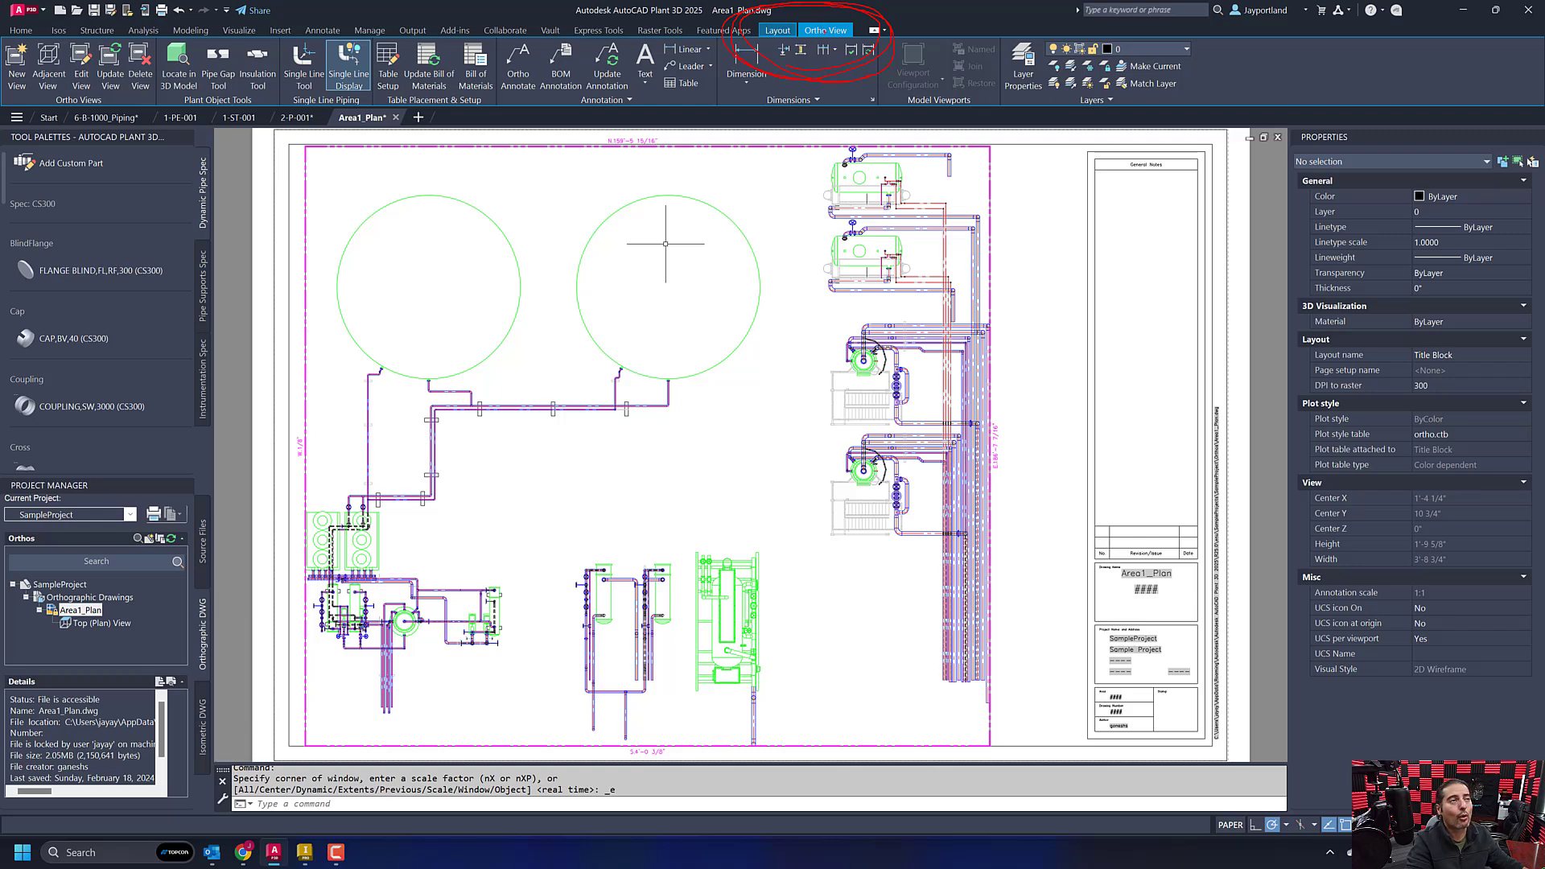
key("Escape")
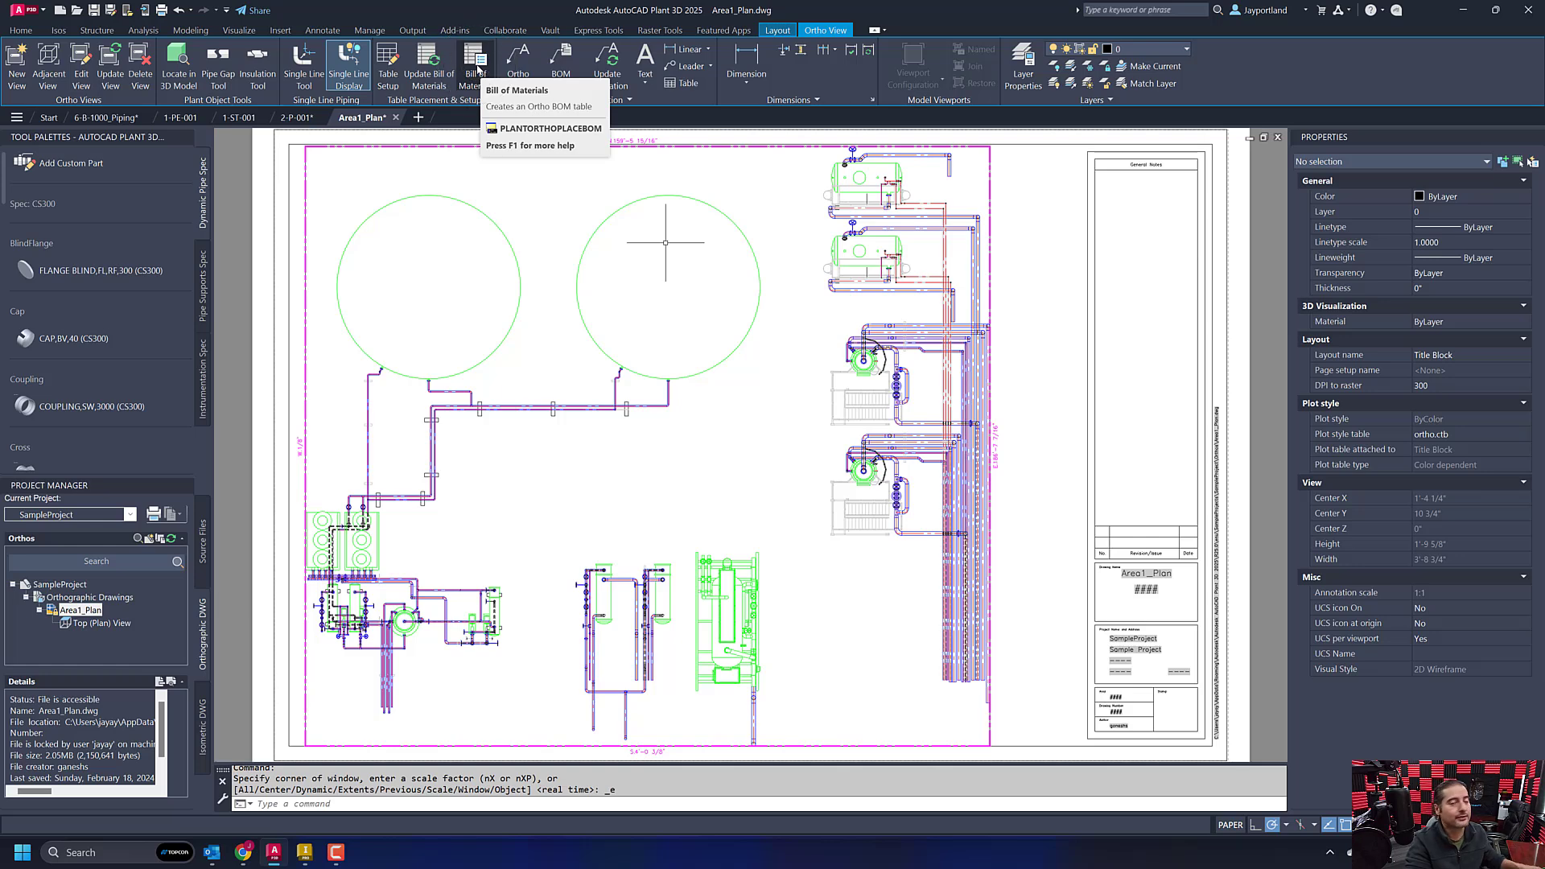
- Review the ortho table setup for equipment, nozzles, steel and spools, and keep the Piping BOM layout as Grouped with category titles
left_click(388, 68)
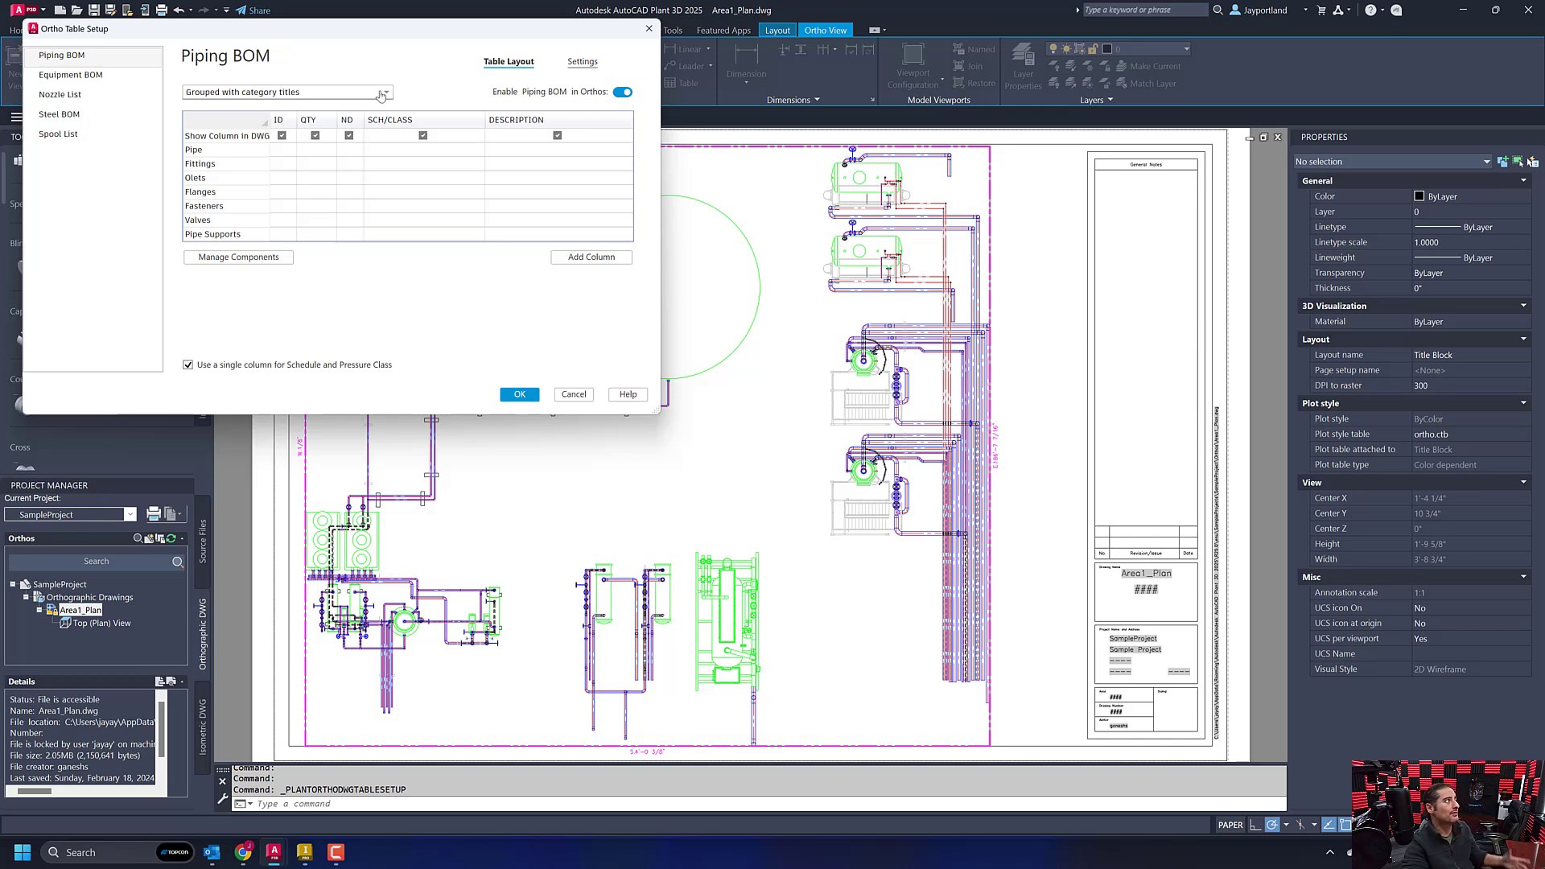
left_click(72, 78)
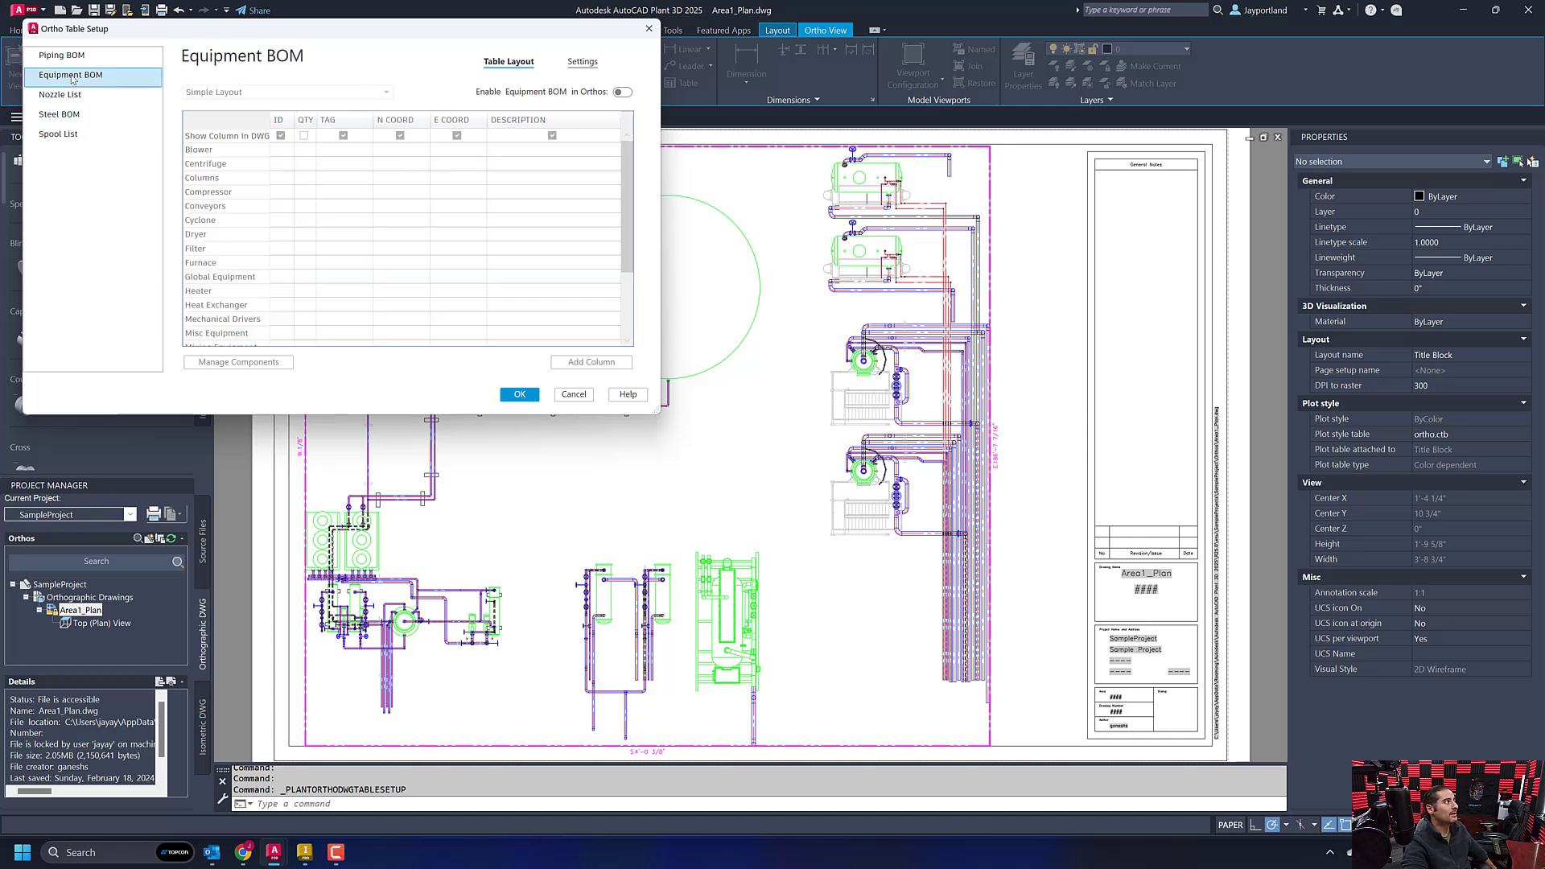
left_click(68, 96)
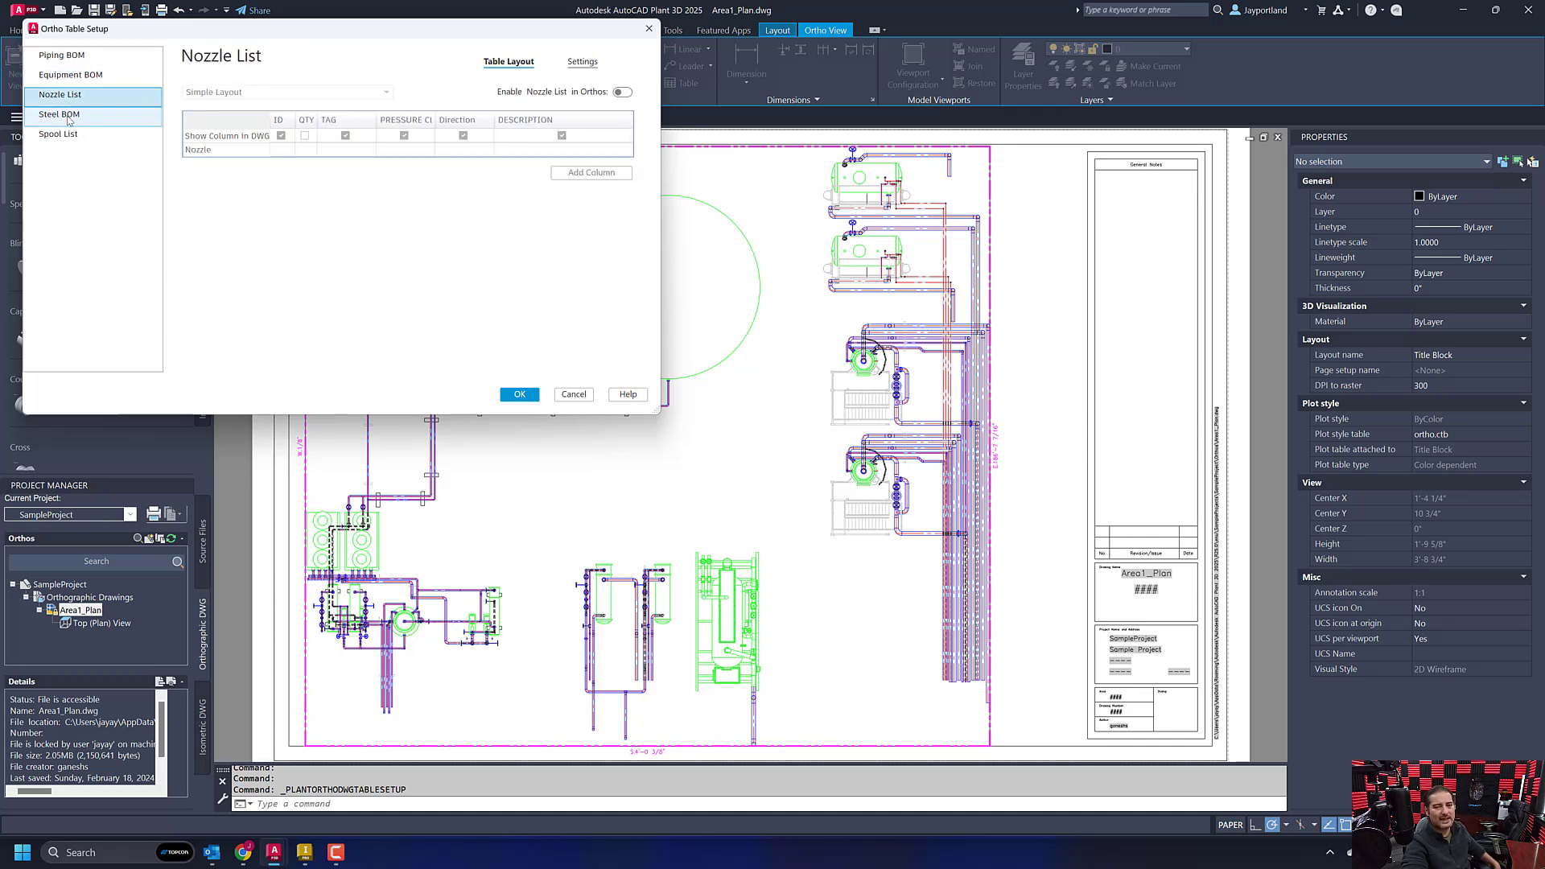
left_click(68, 116)
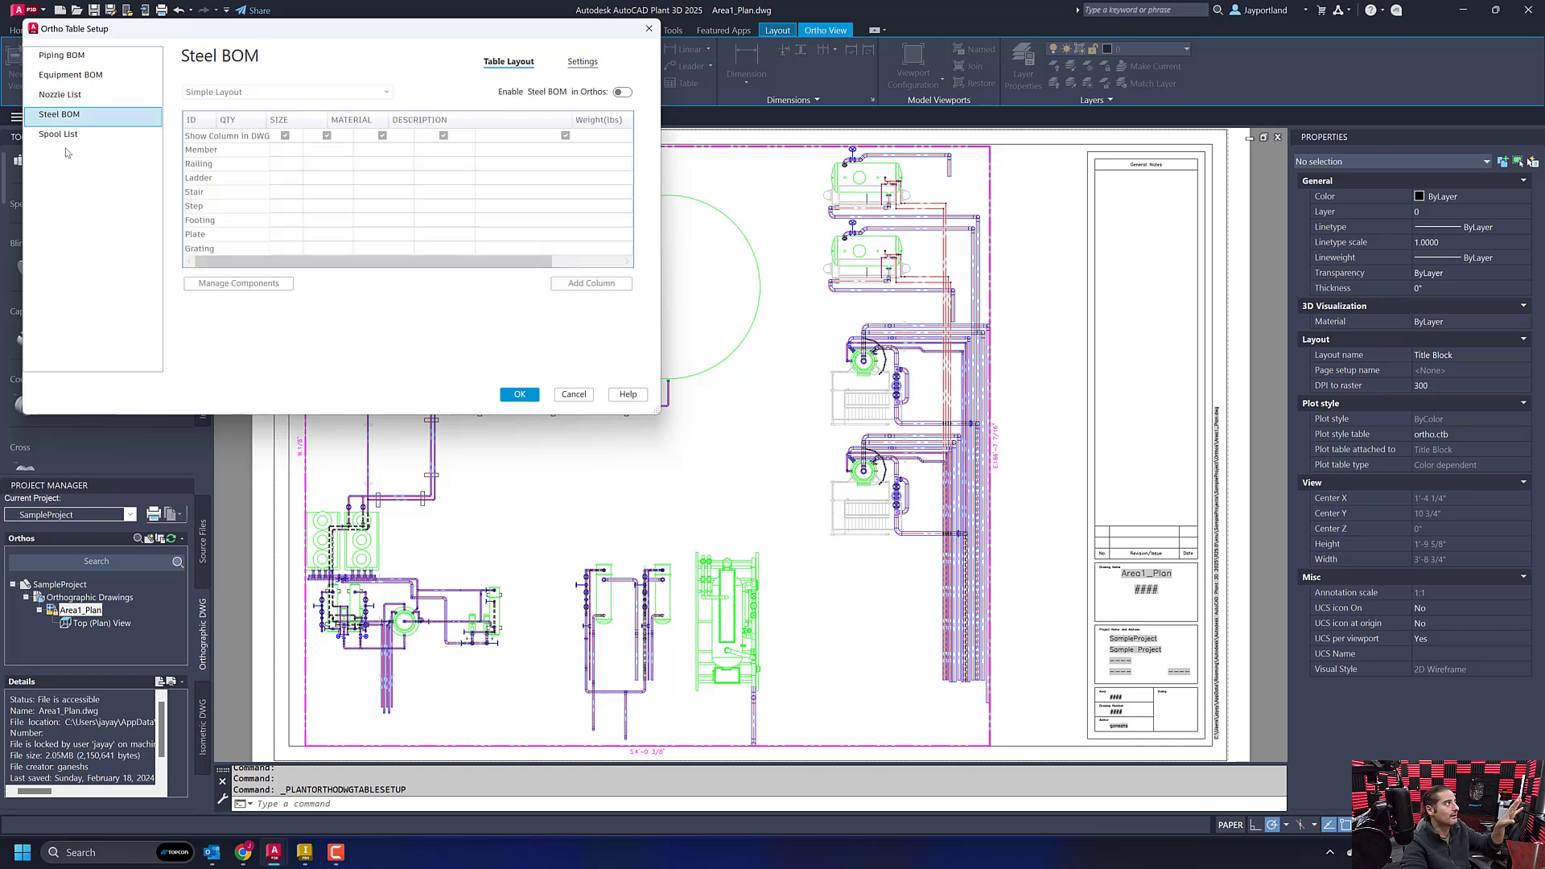
left_click(64, 134)
left_click(72, 56)
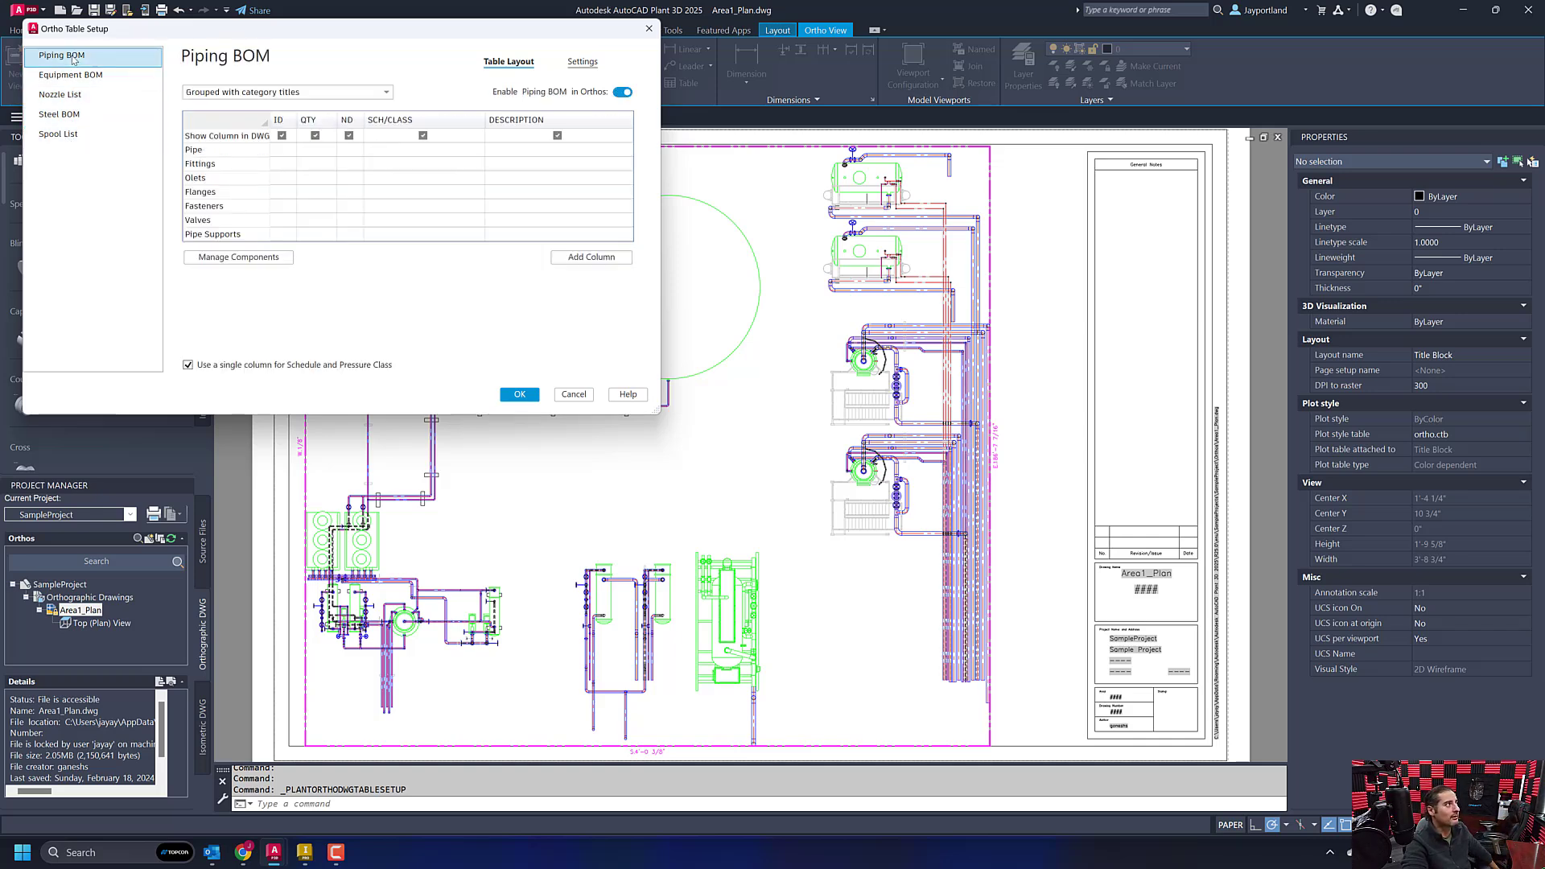
left_click(386, 93)
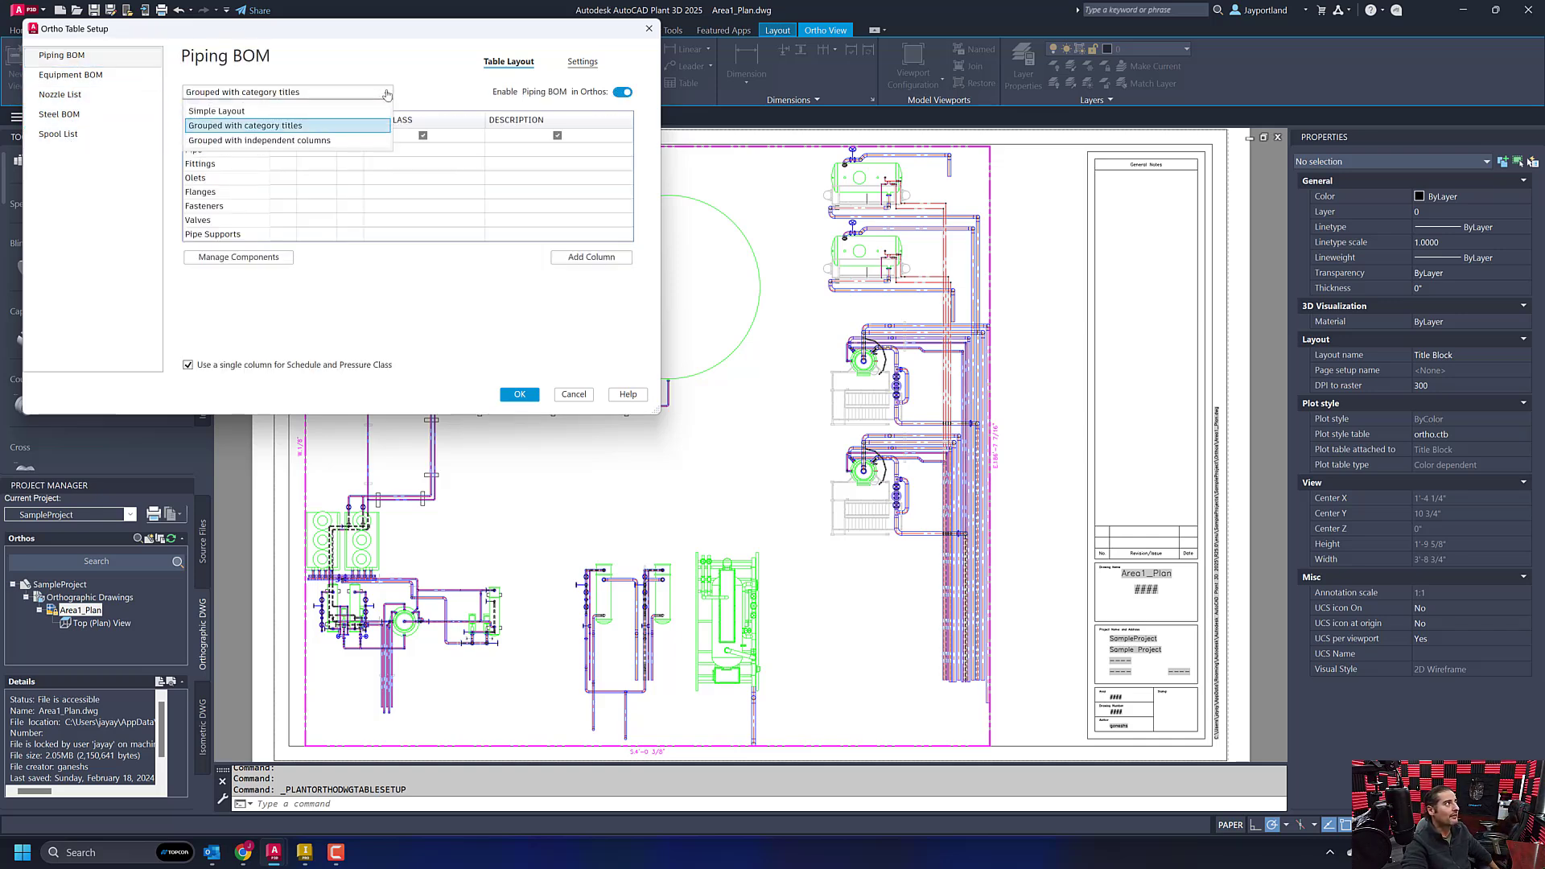
left_click(366, 127)
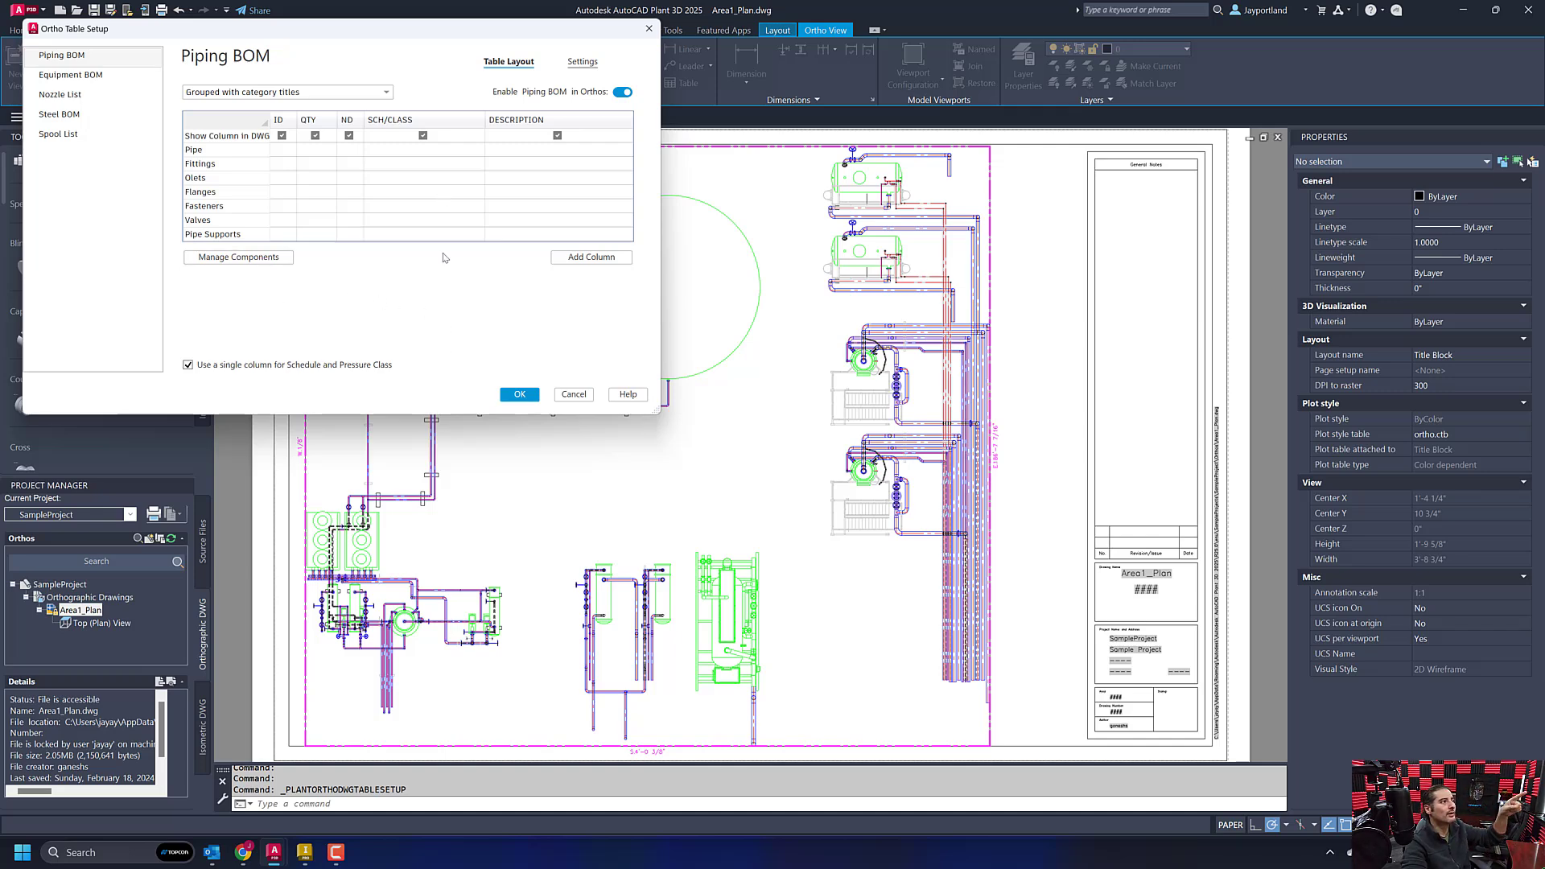
- Review the pipe run component properties available for a new Piping BOM column without adding one, and accept the table setup
left_click(592, 256)
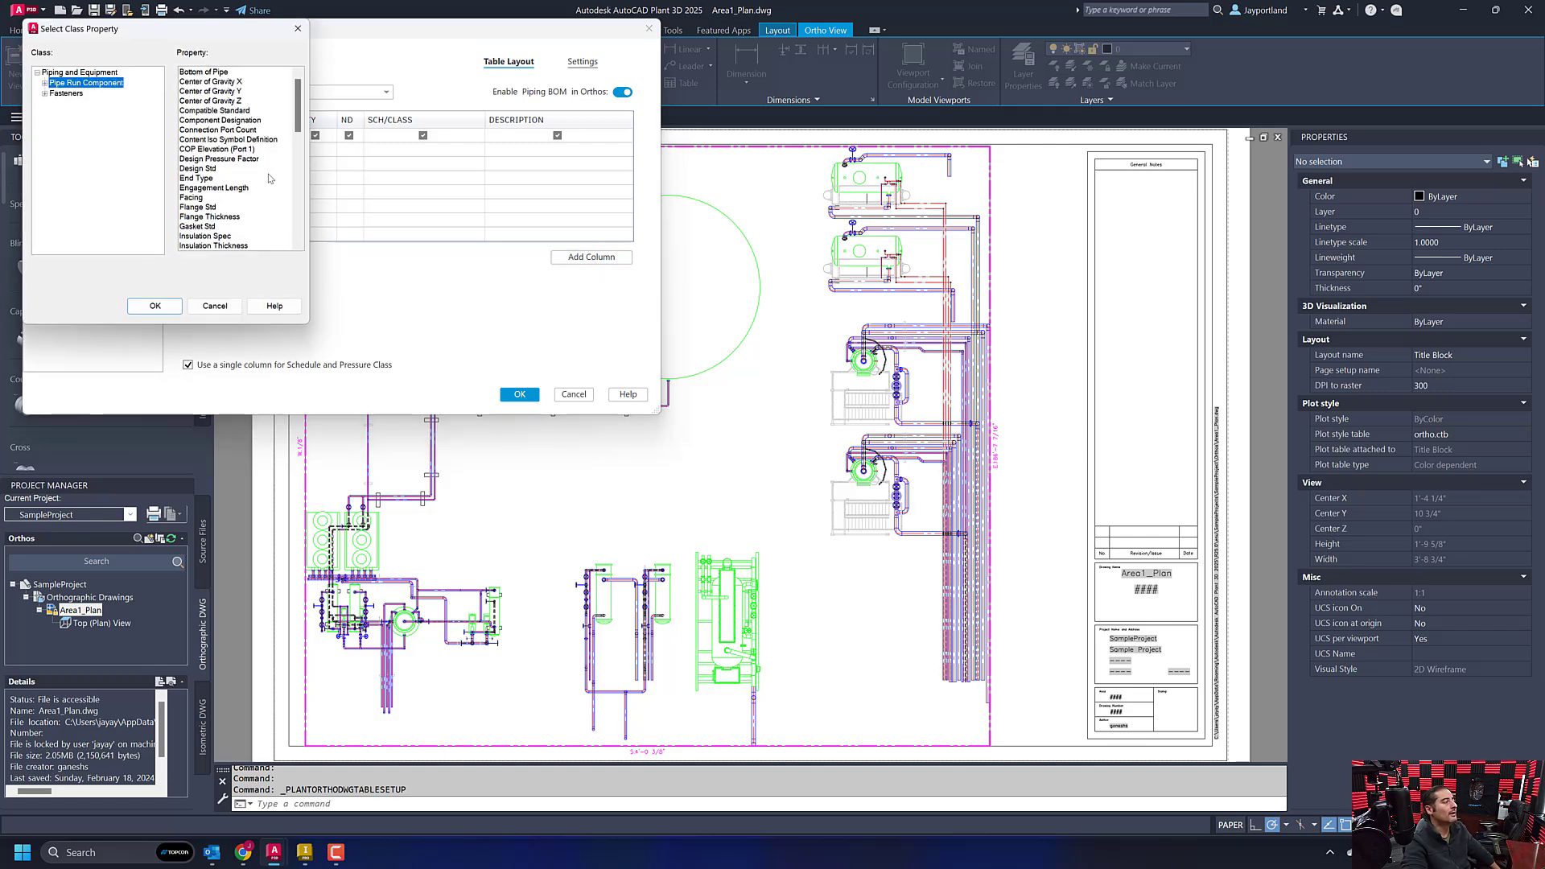
left_click_drag(297, 108, 304, 168)
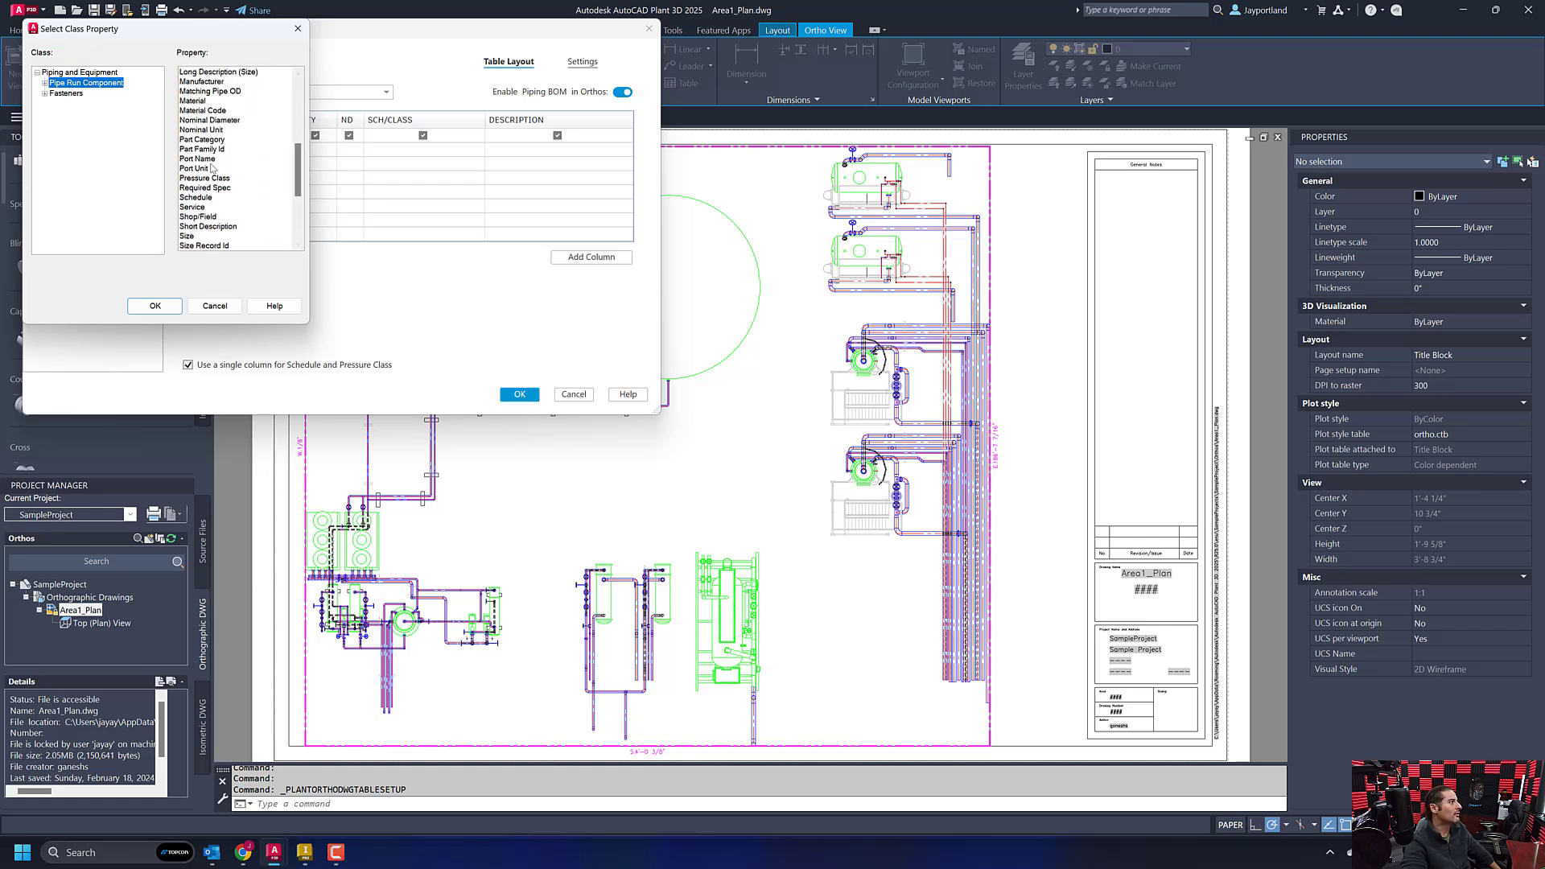
left_click(199, 159)
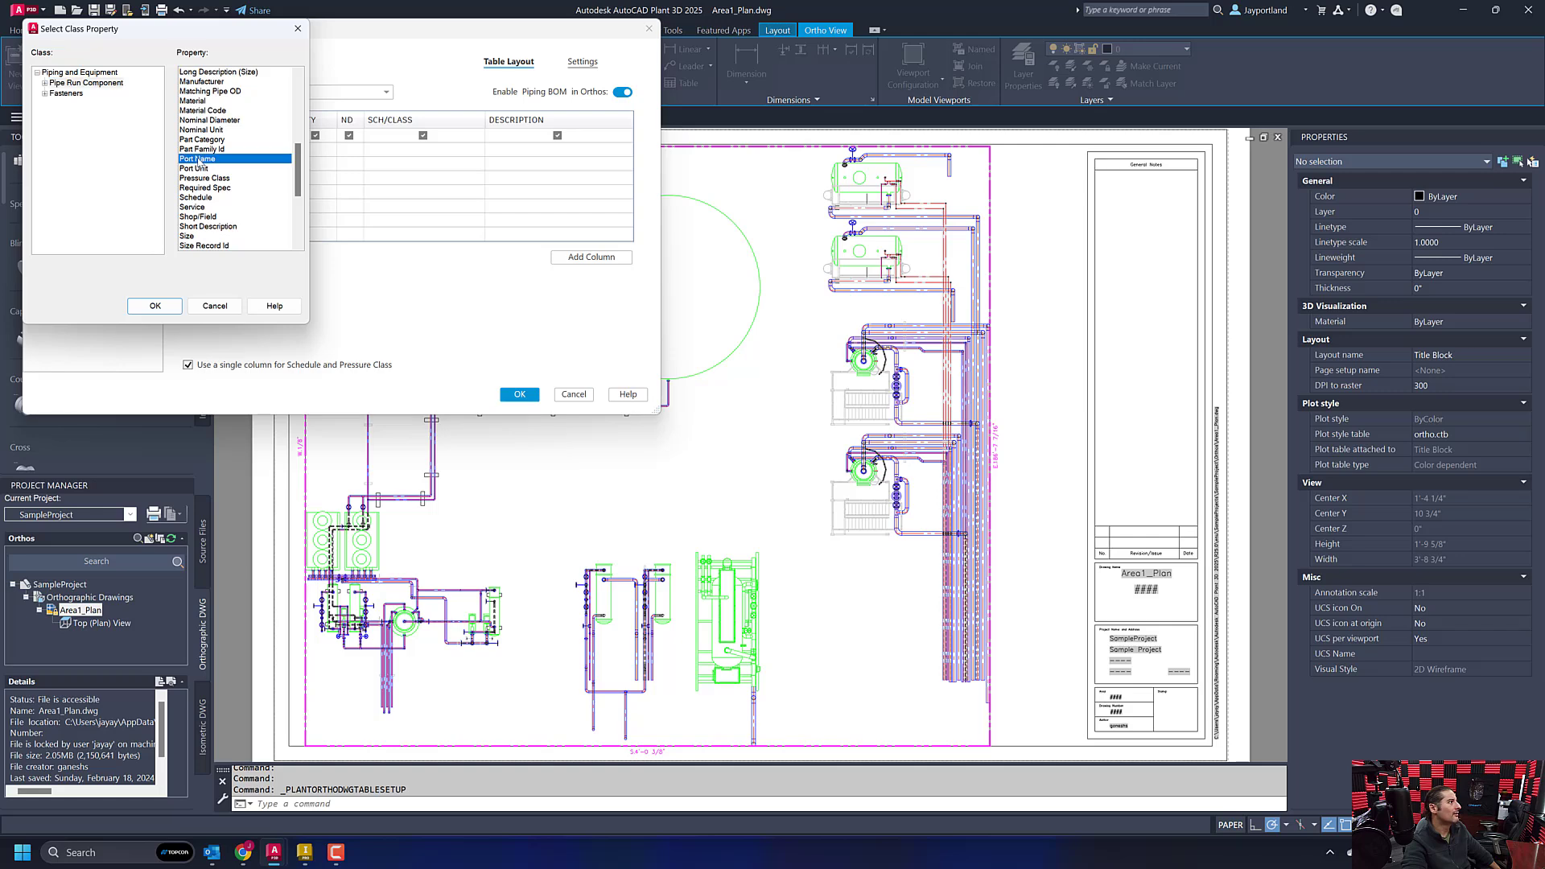
left_click(215, 150)
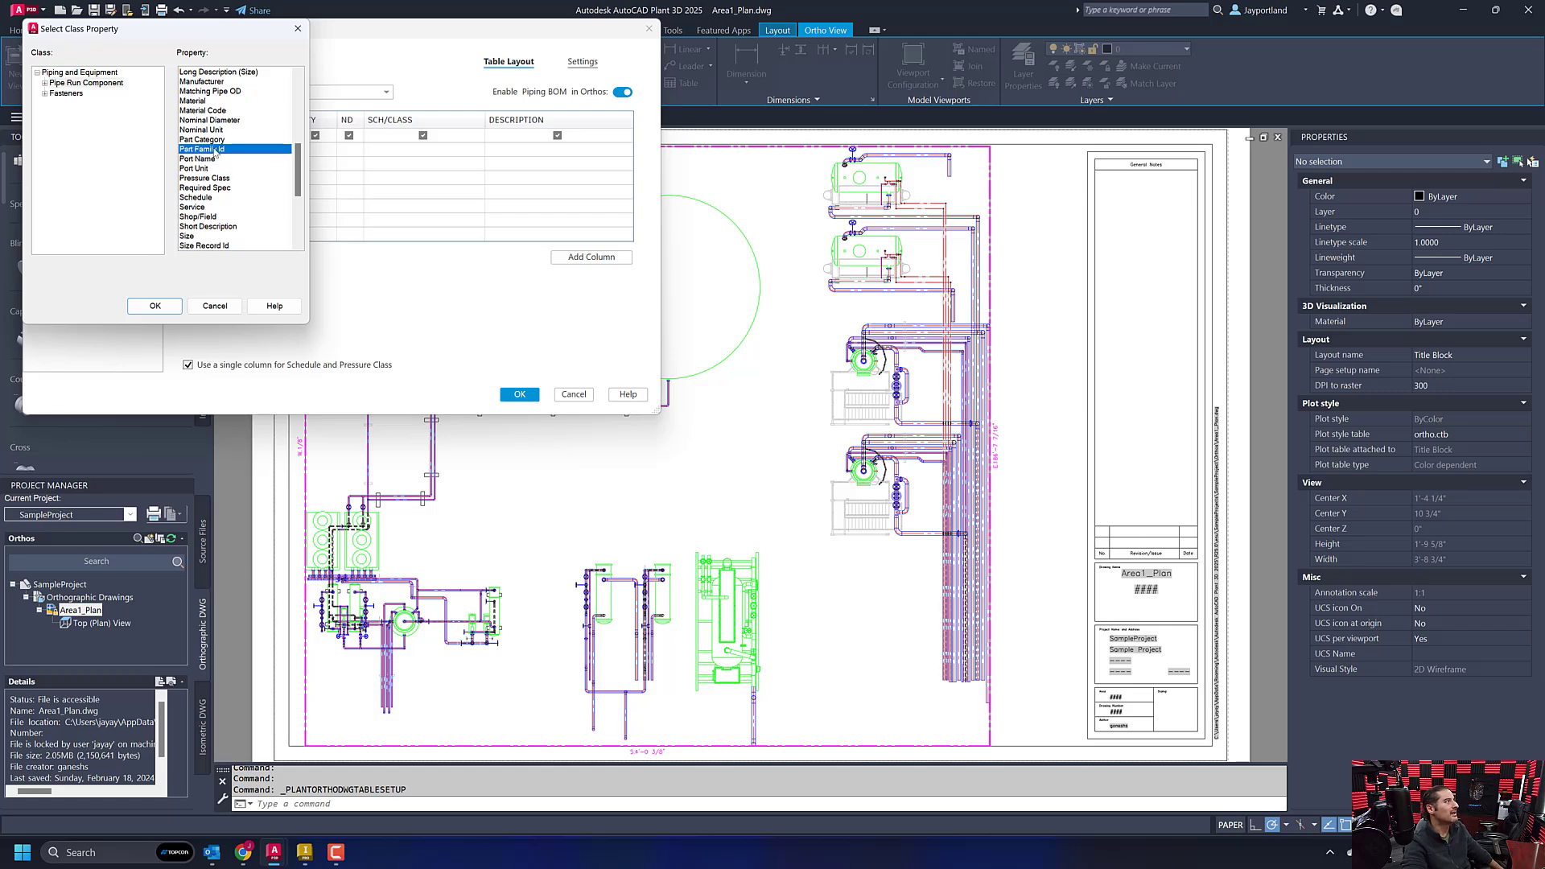
left_click(298, 28)
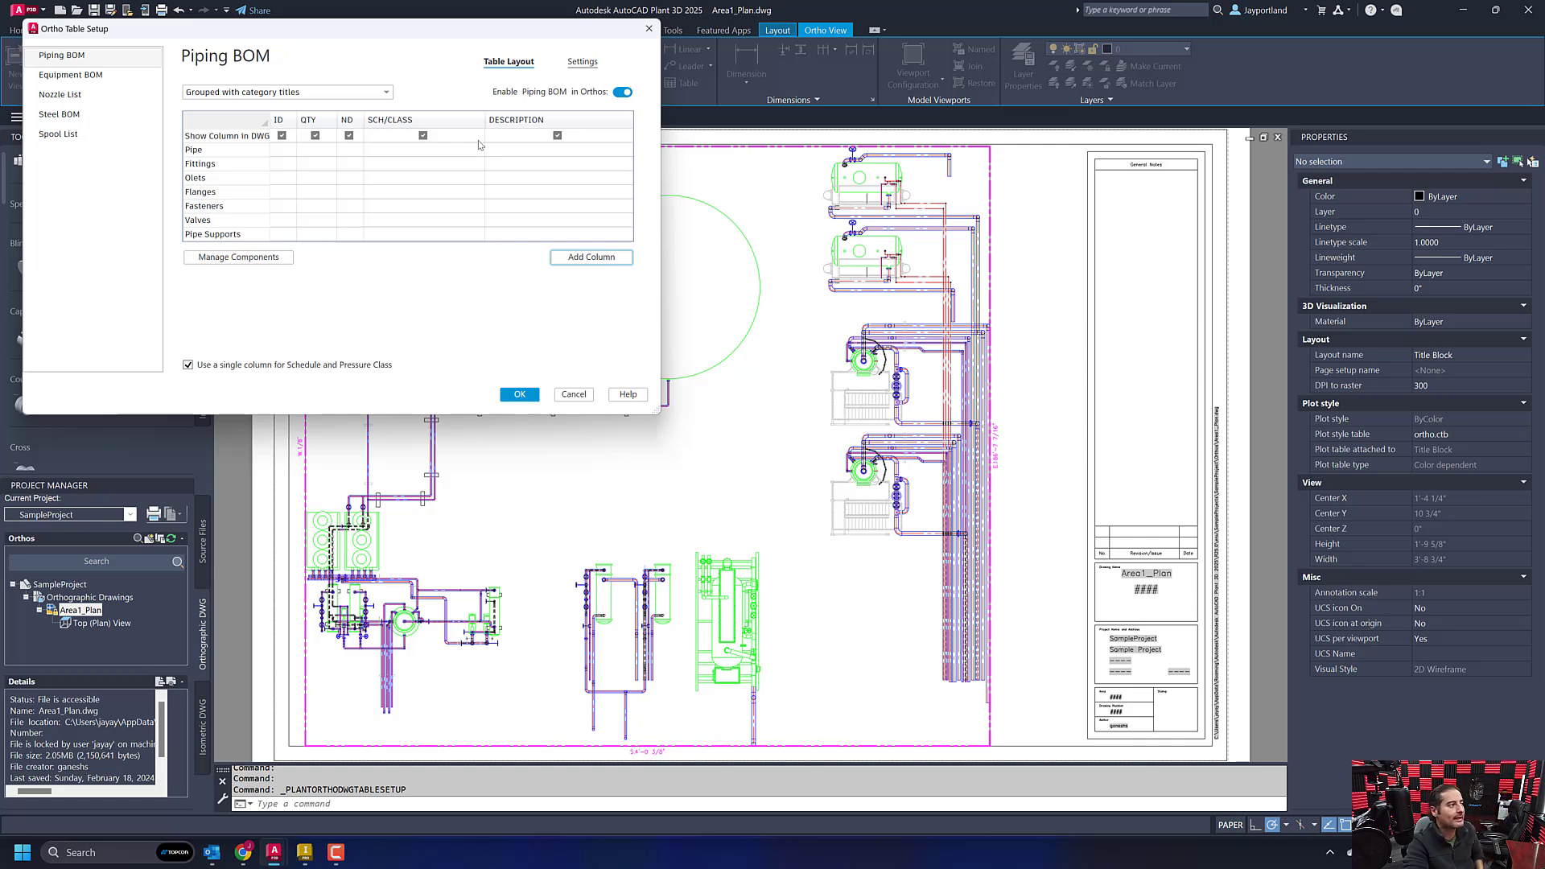
left_click(520, 395)
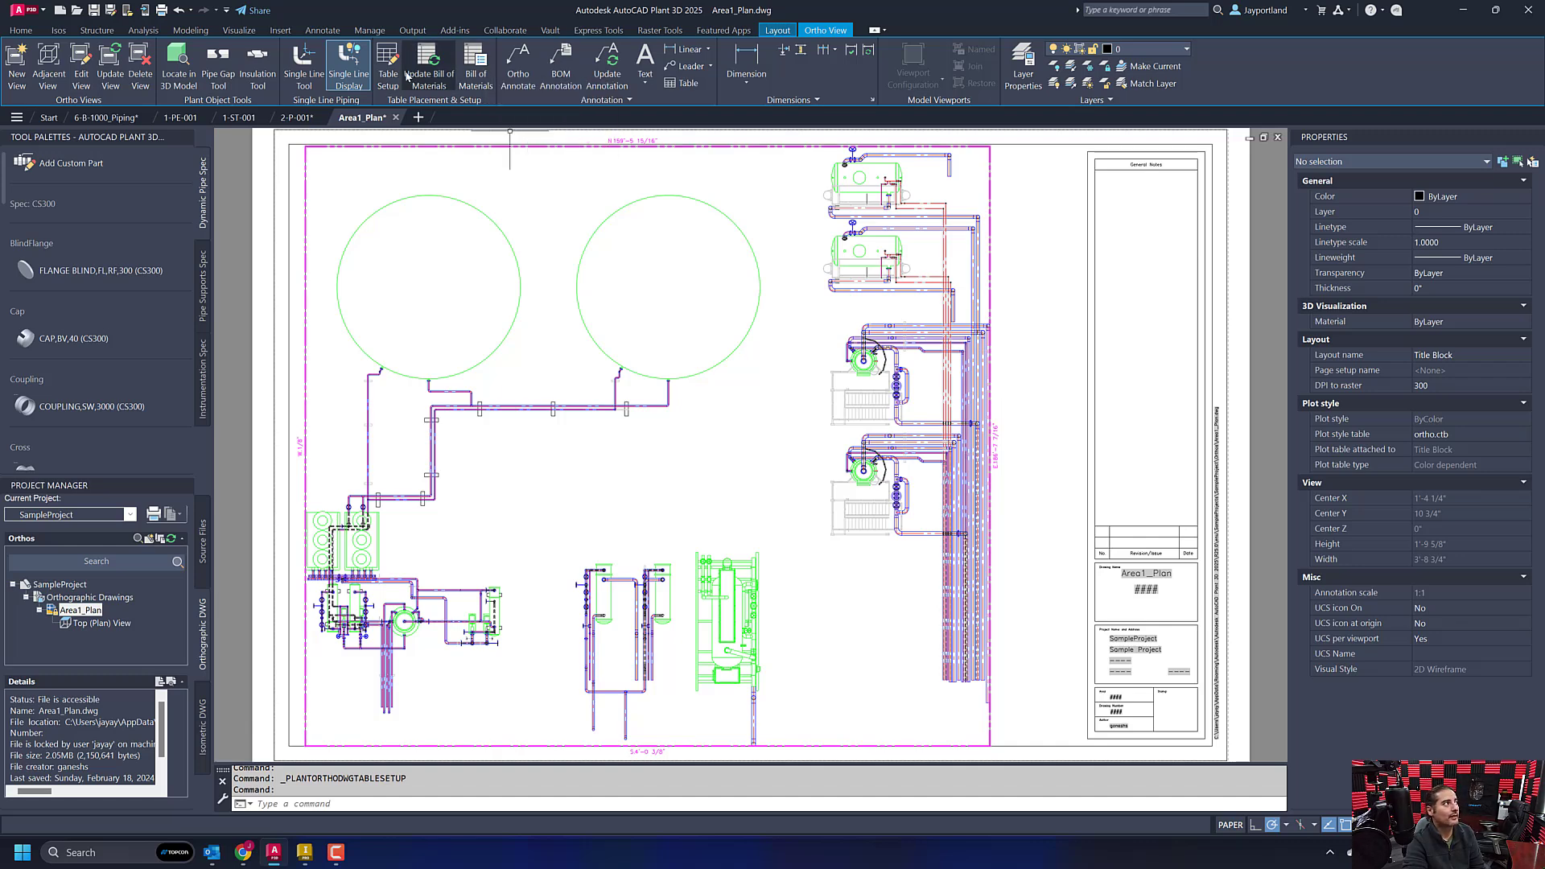
- Place a bill of materials for the plan viewport in the empty area beside the sheet's title block edge
left_click(476, 68)
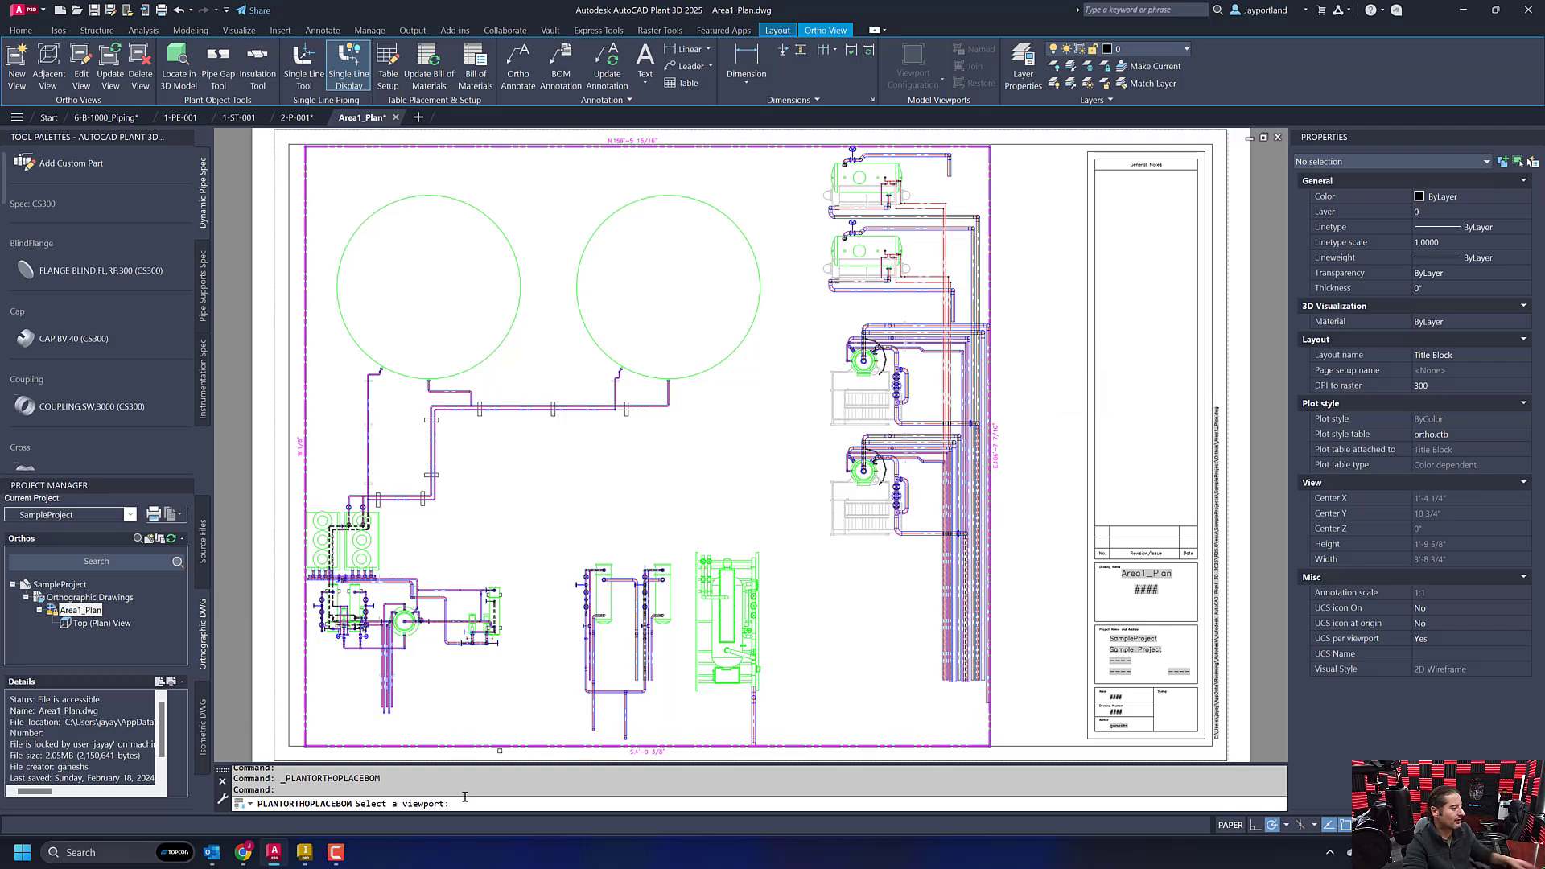
key("ctrl")
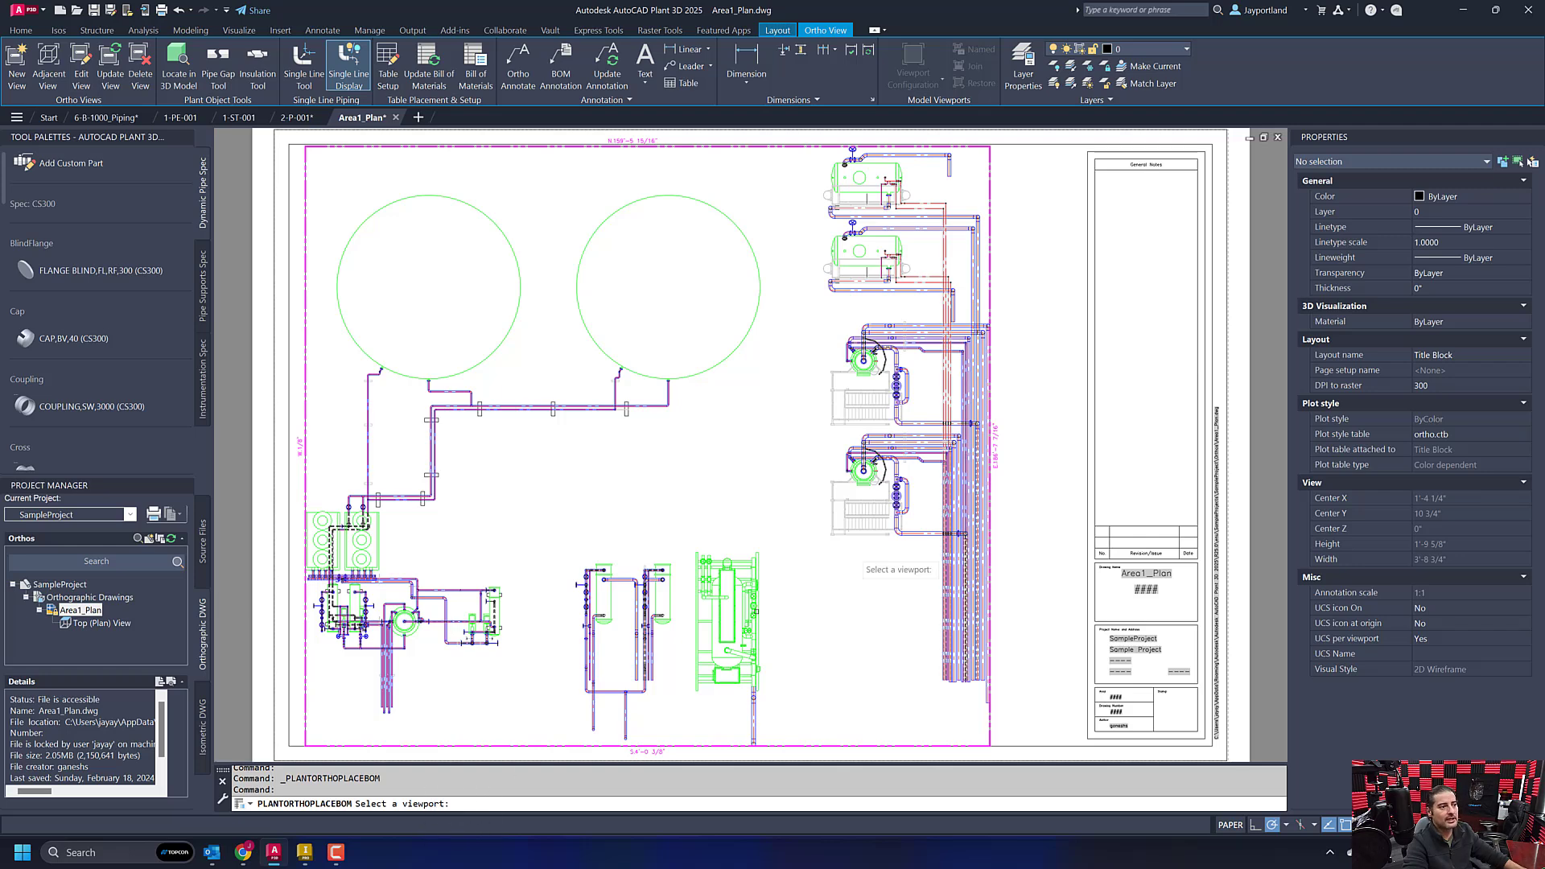
left_click(1017, 329)
left_click(894, 397)
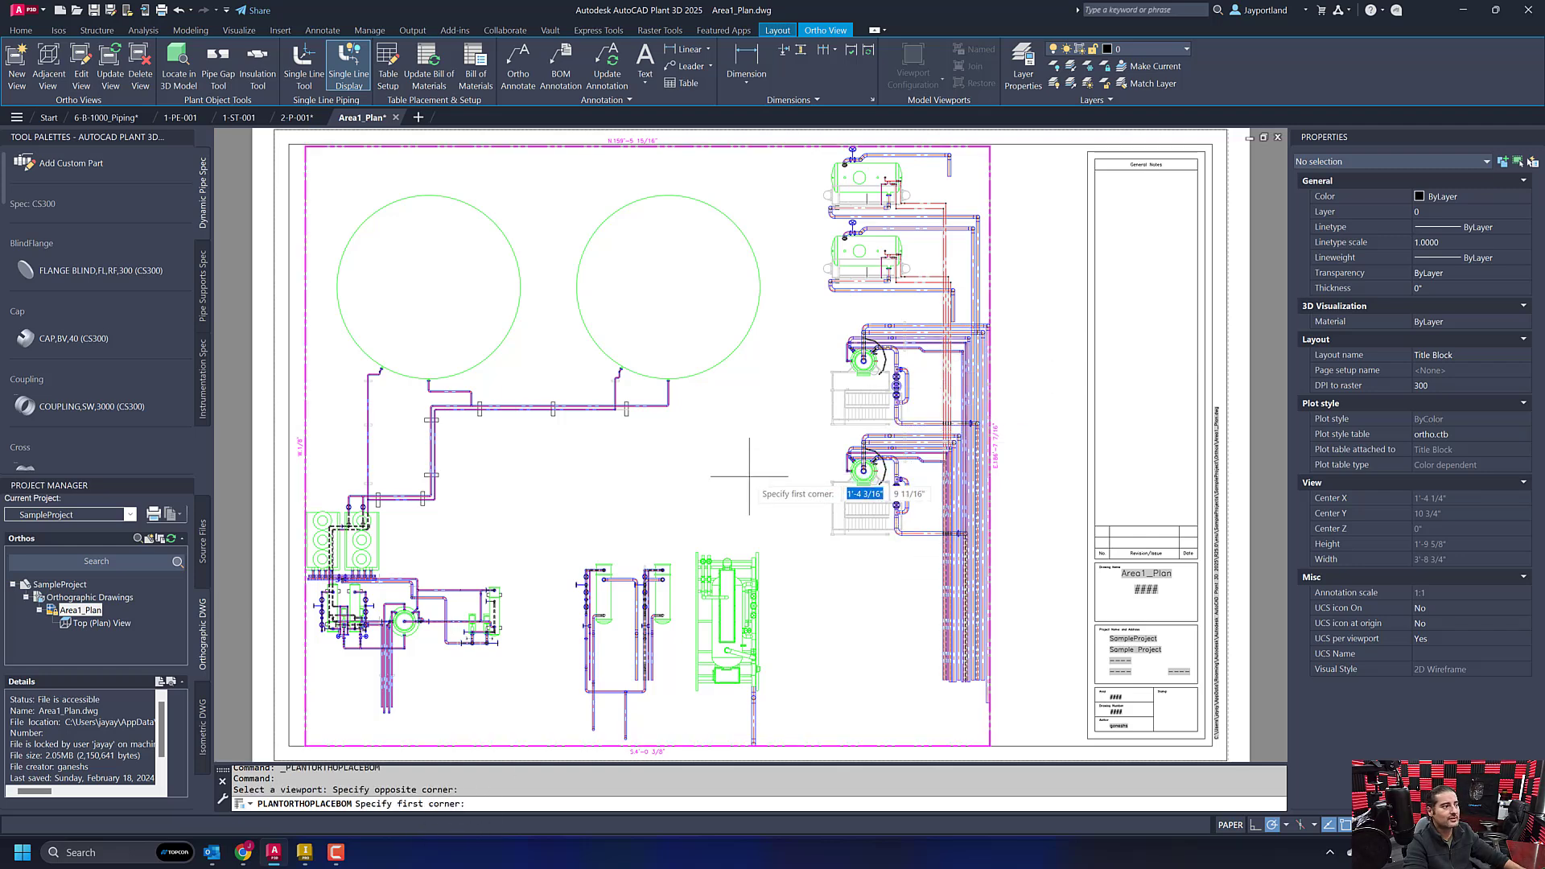
scroll(749, 475, "down", 4)
left_click(957, 362)
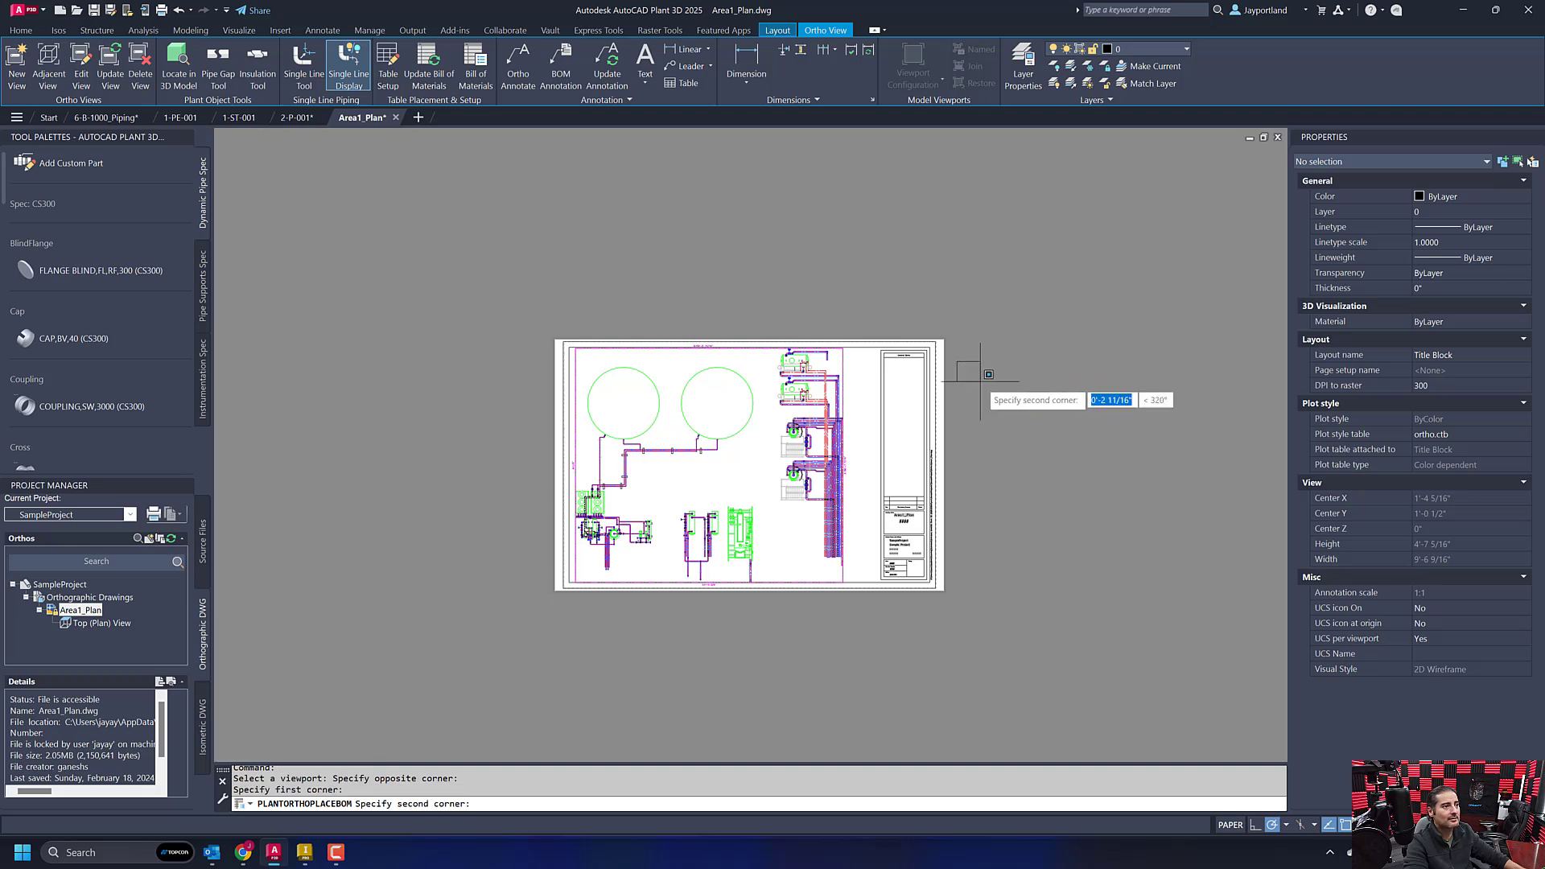
left_click(1060, 402)
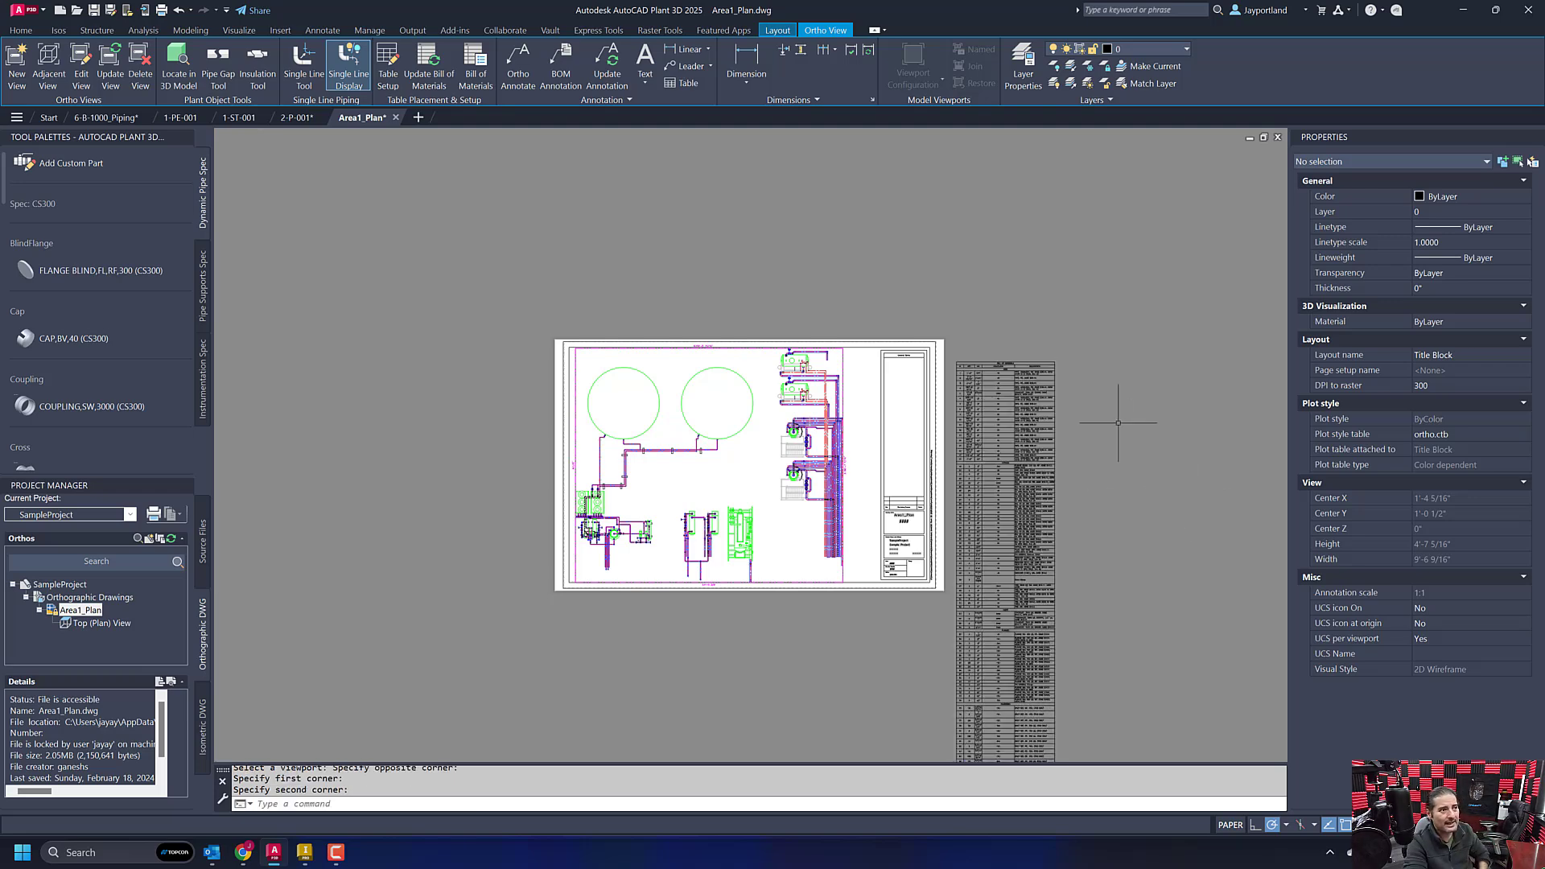
- Widen the QTY column of the bill of materials by about 7/8" so each length fits on one line
scroll(1060, 376, "up", 6)
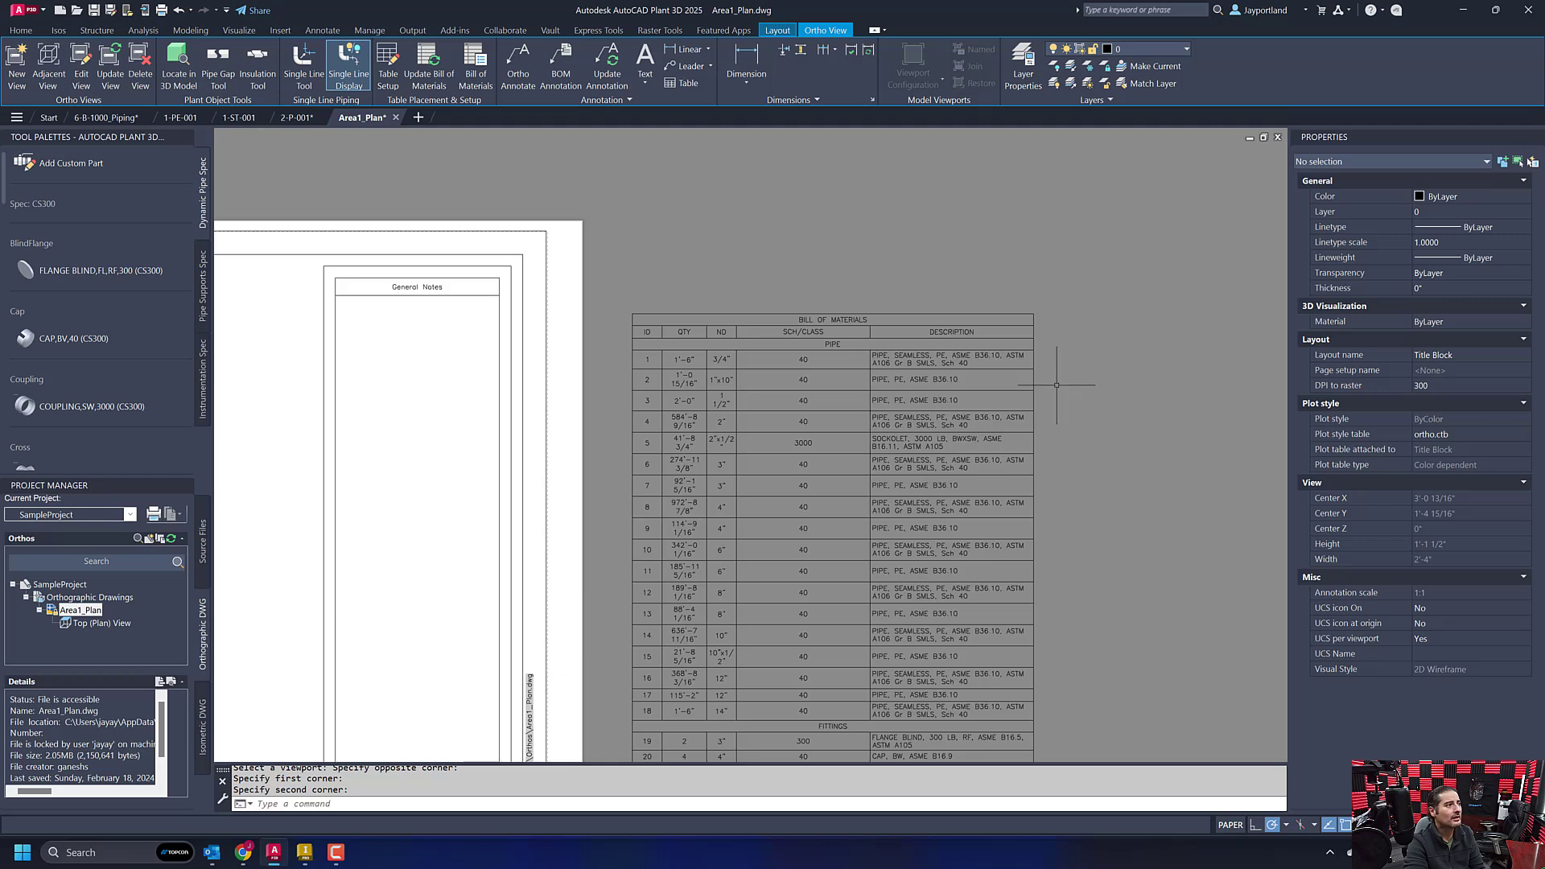
left_click(700, 379)
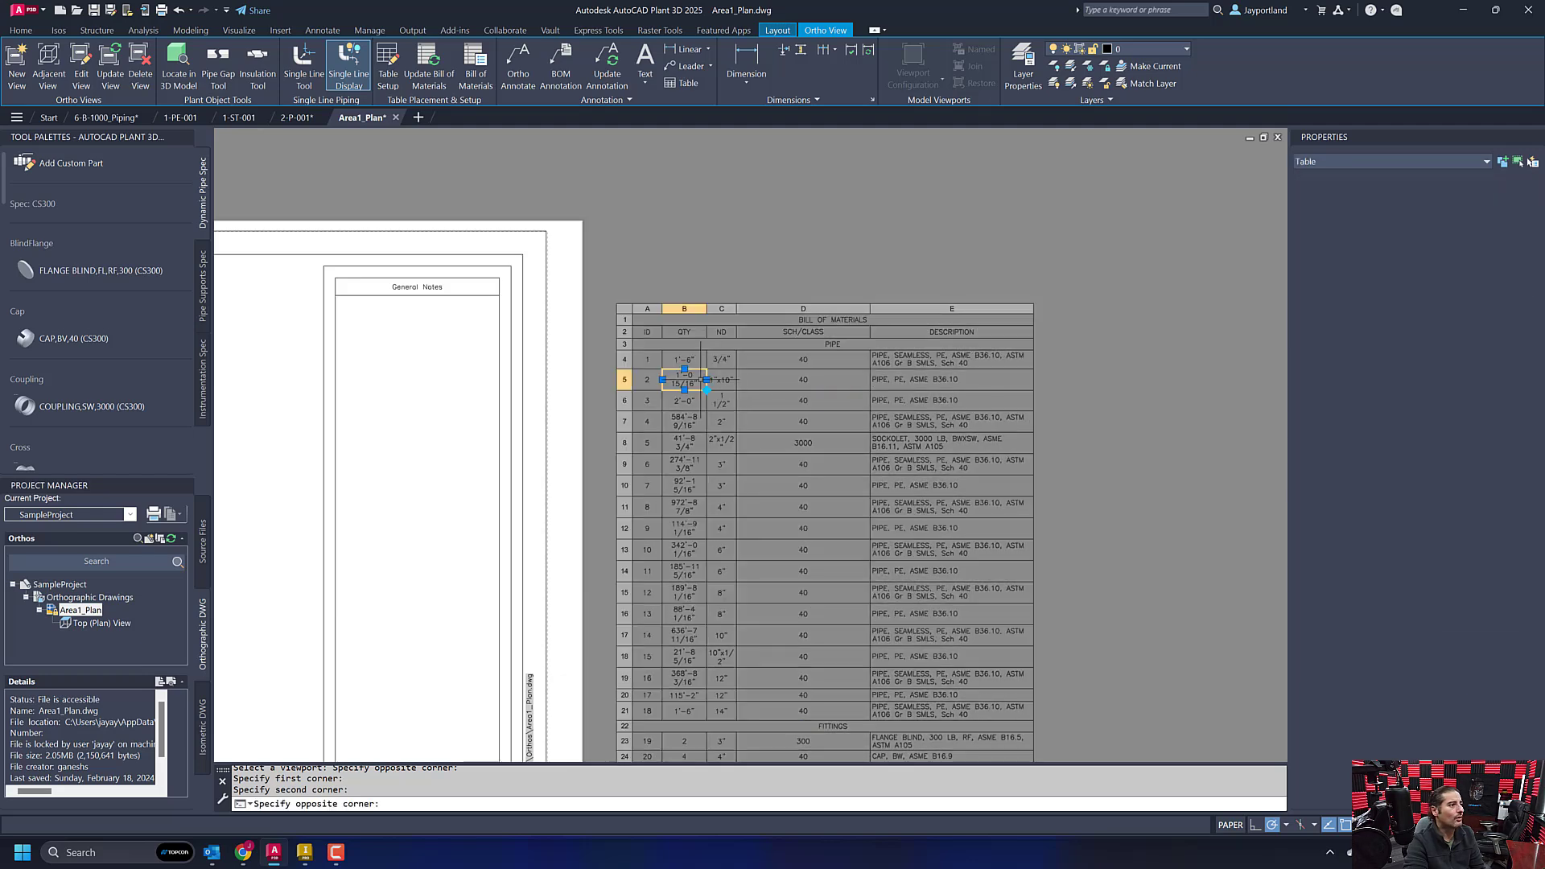
left_click(707, 379)
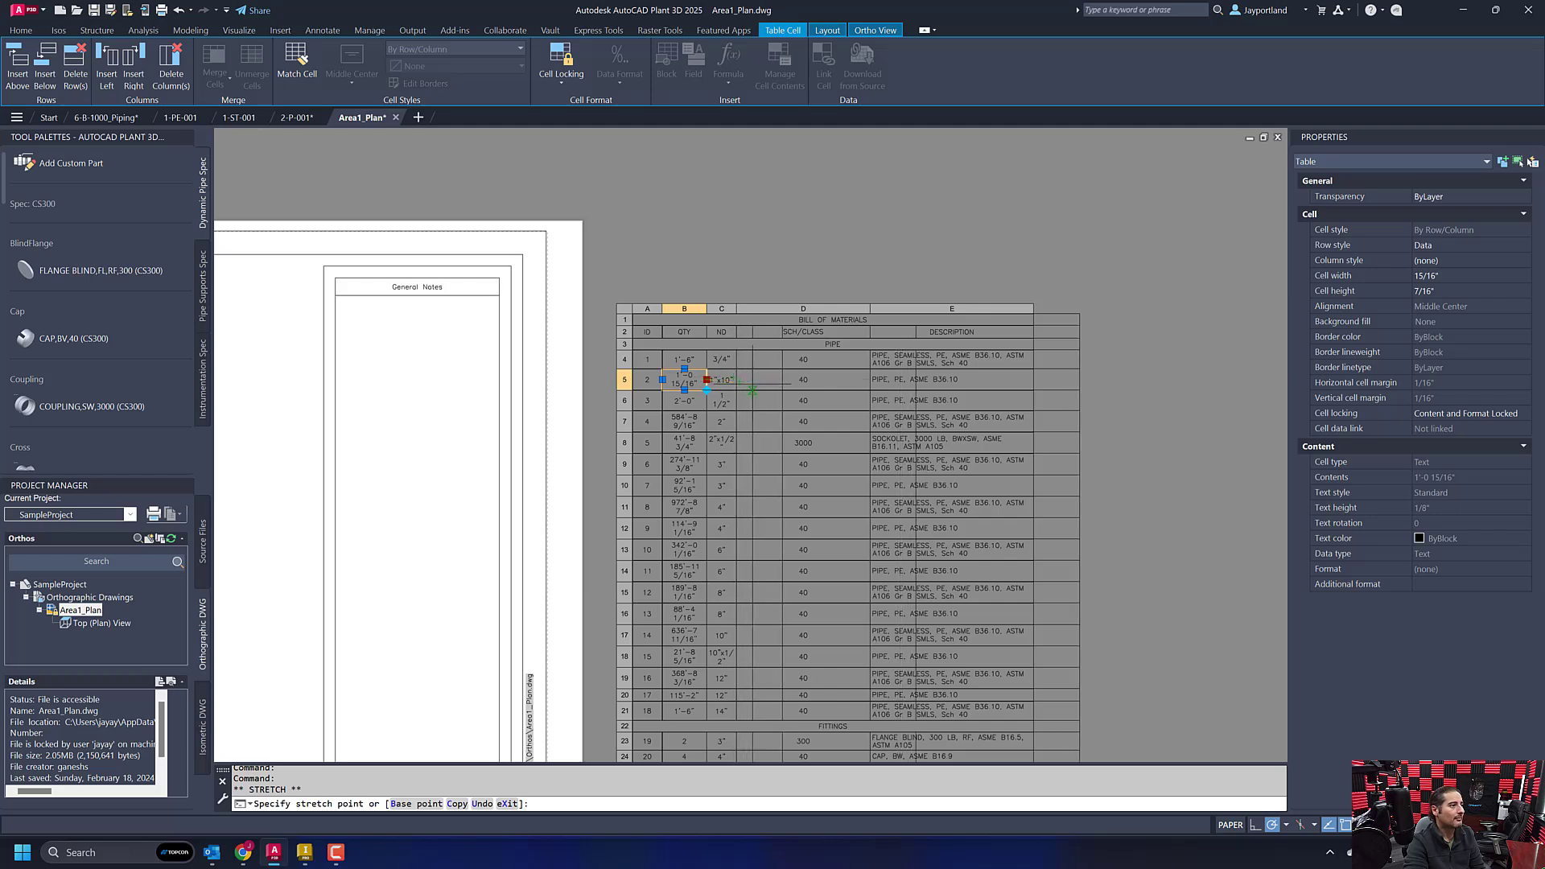
scroll(752, 369, "up", 6)
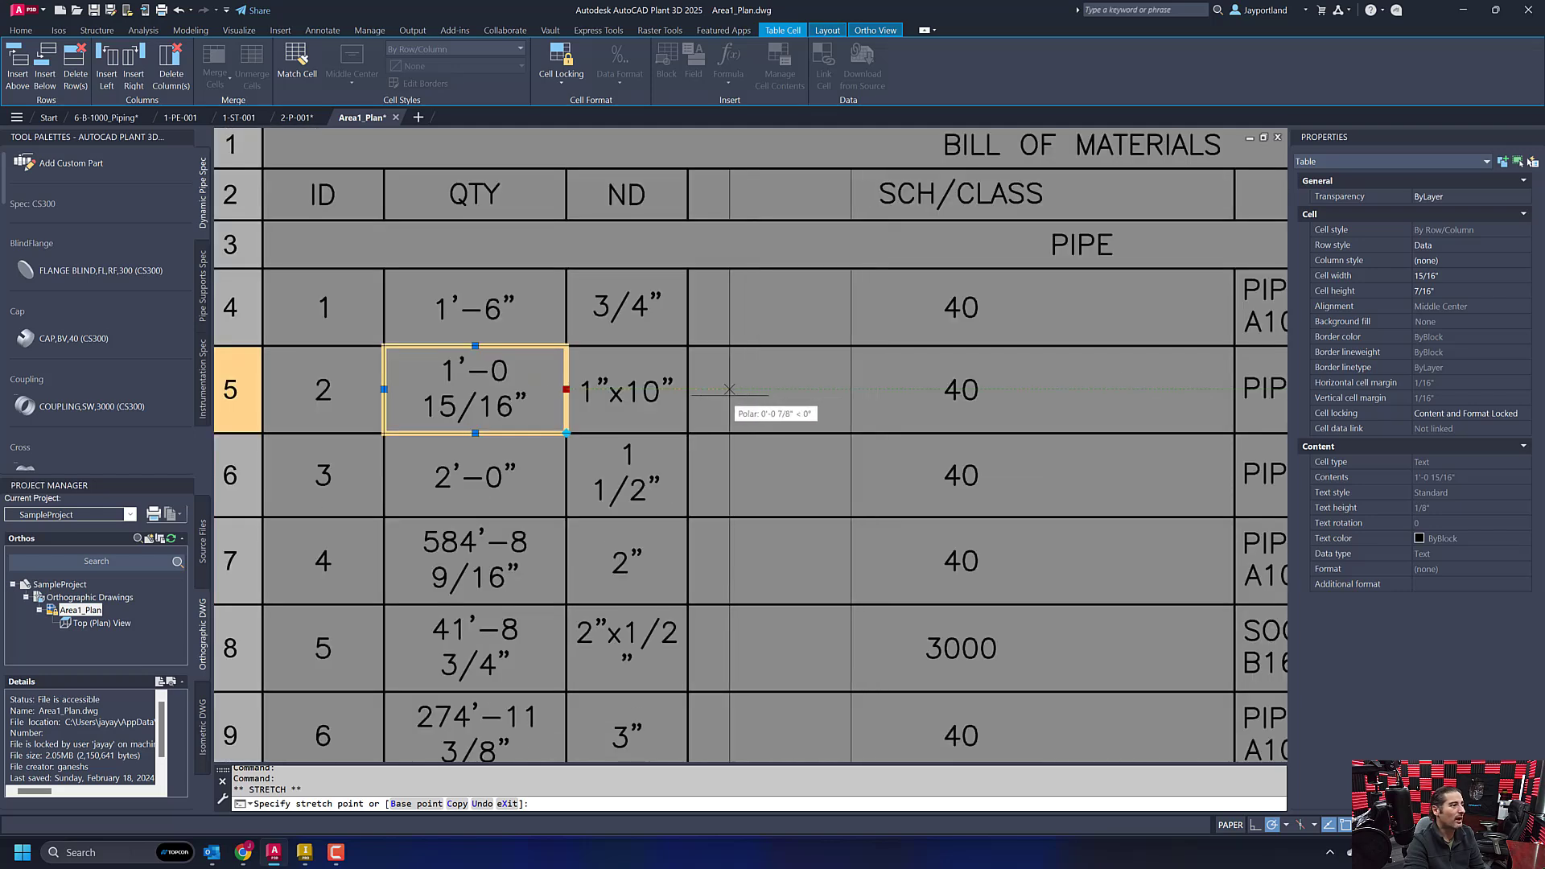
left_click(728, 393)
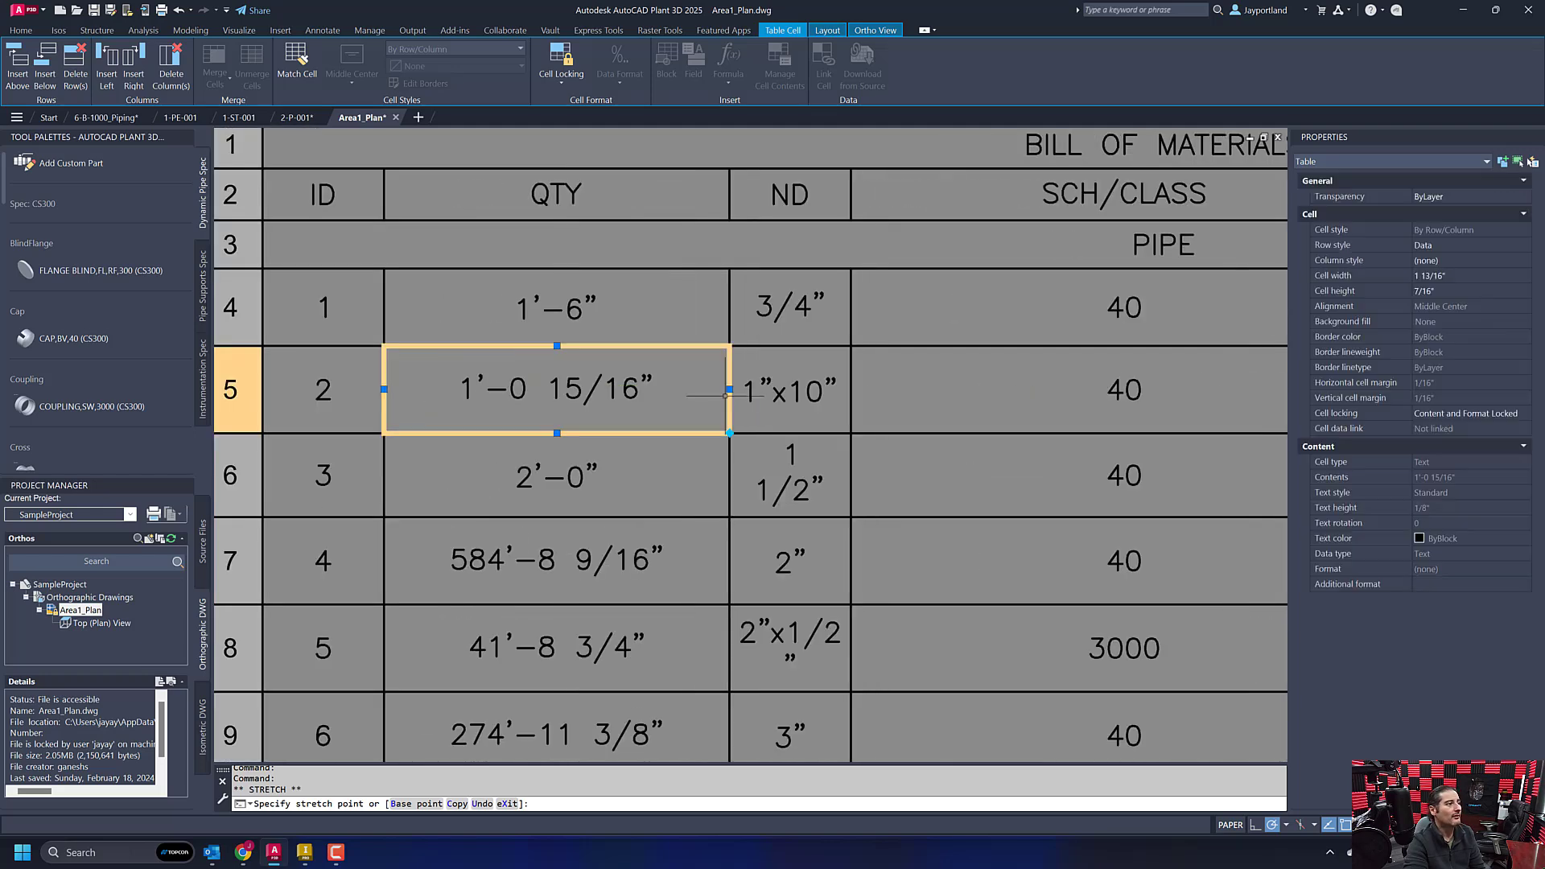
- Widen the ND column of the bill of materials to about 1 1/4" so each size fits on one line
left_click(858, 468)
left_click(849, 488)
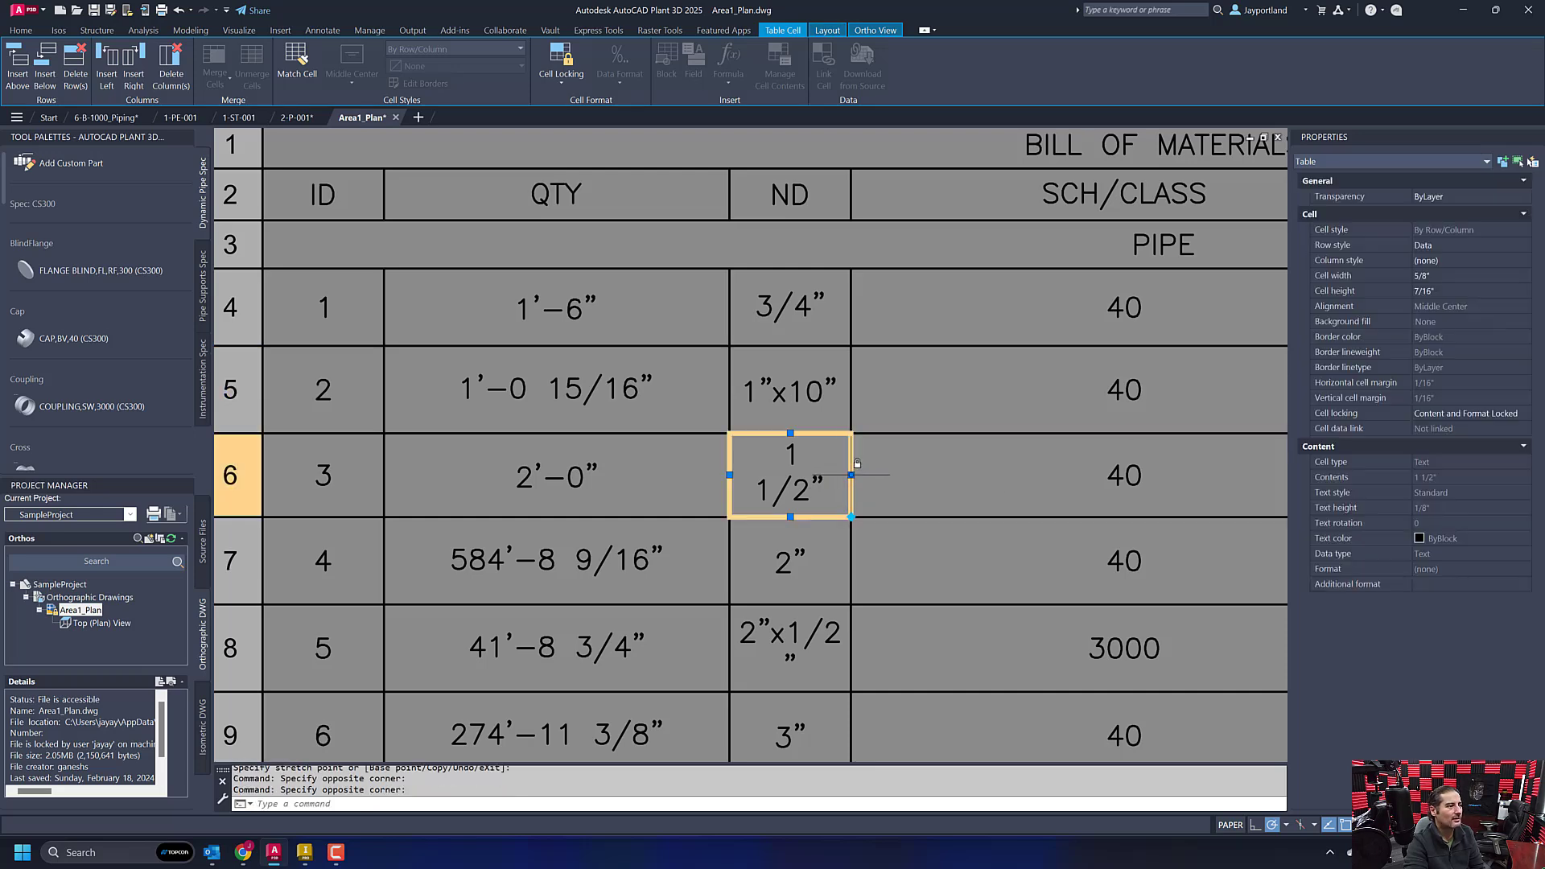
left_click(850, 475)
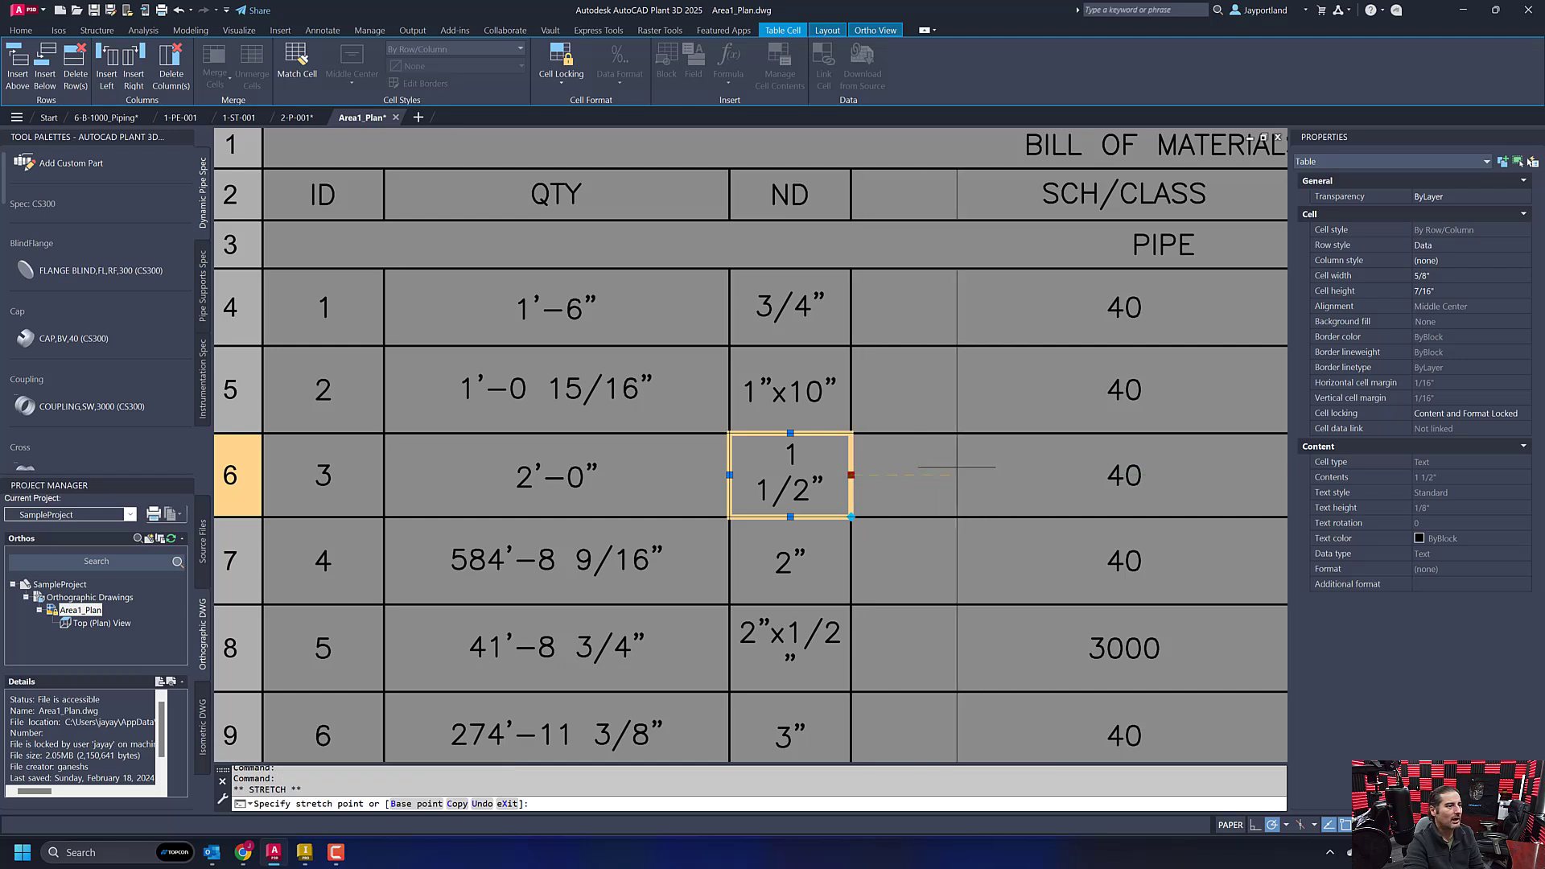
left_click(969, 475)
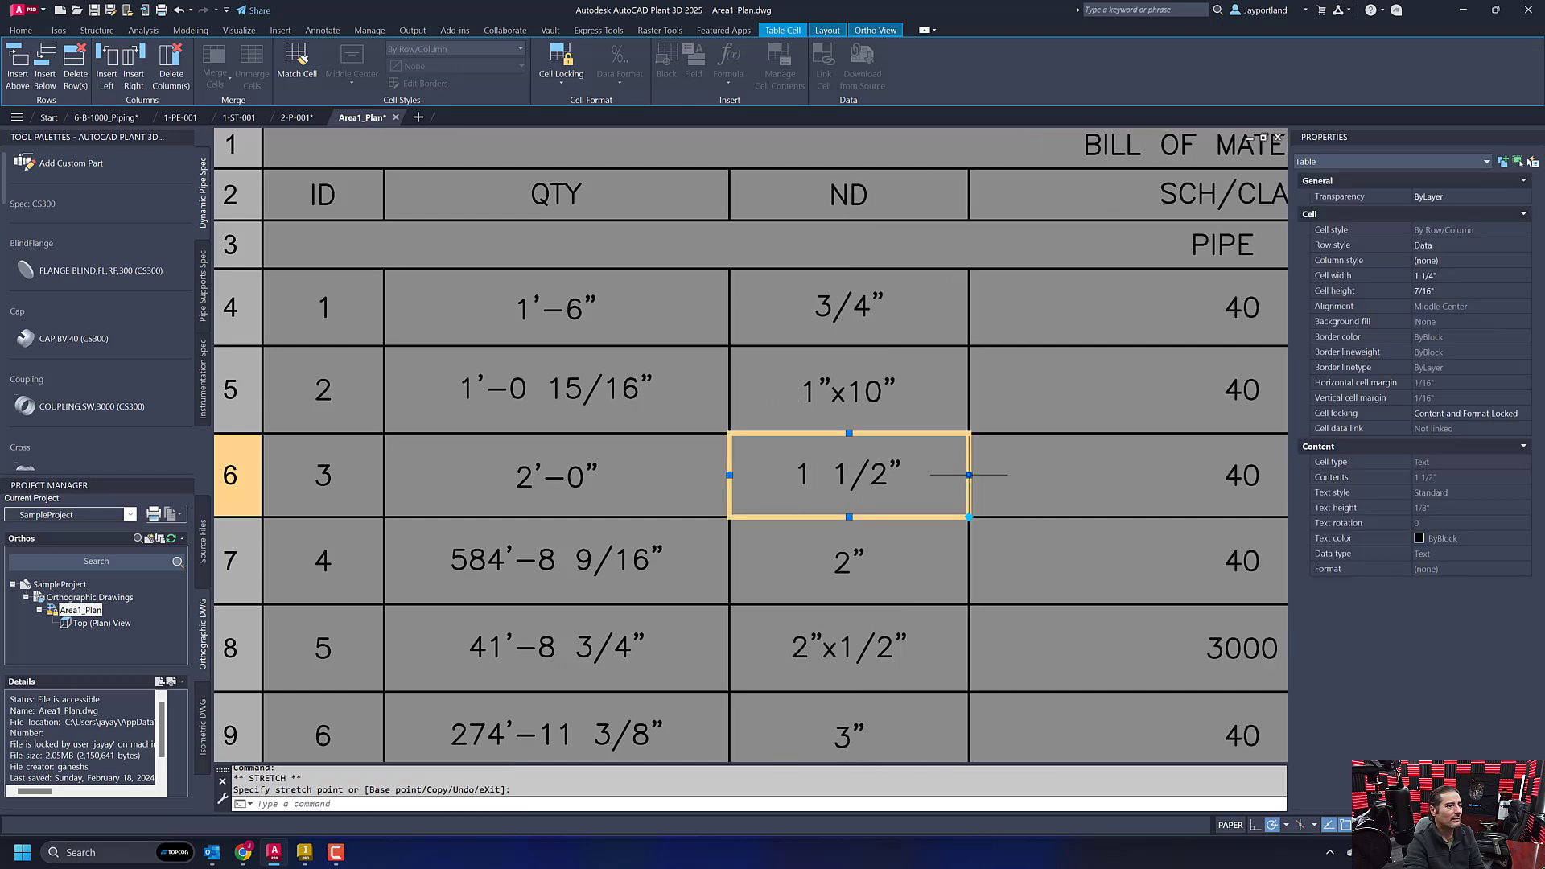
- Narrow the SCH/CLASS column of the bill of materials so it fits its short values more closely
scroll(826, 678, "down", 5)
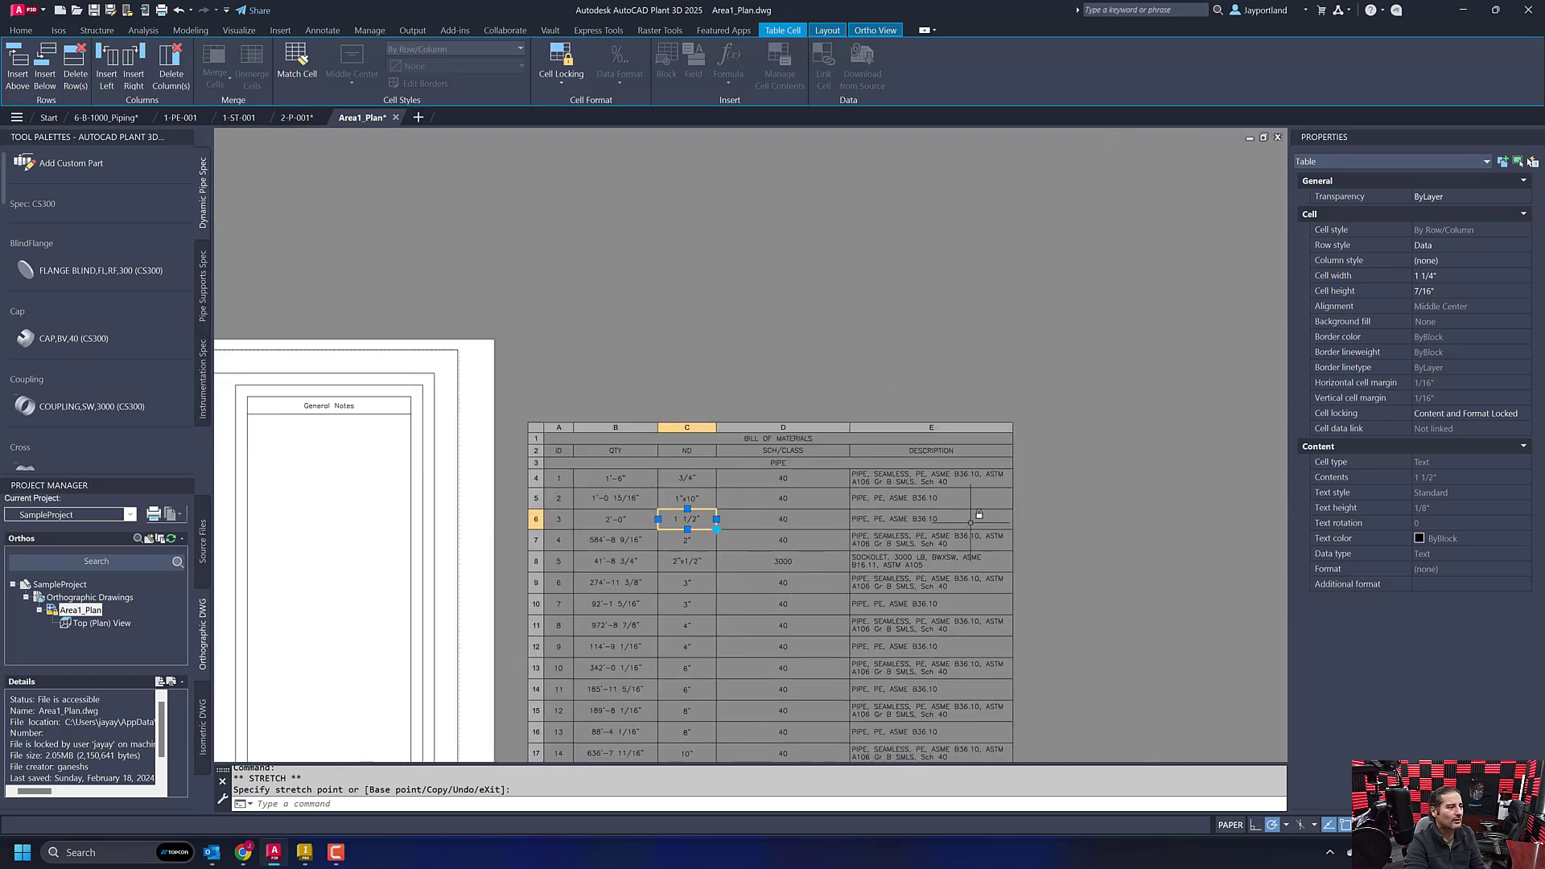
left_click(830, 495)
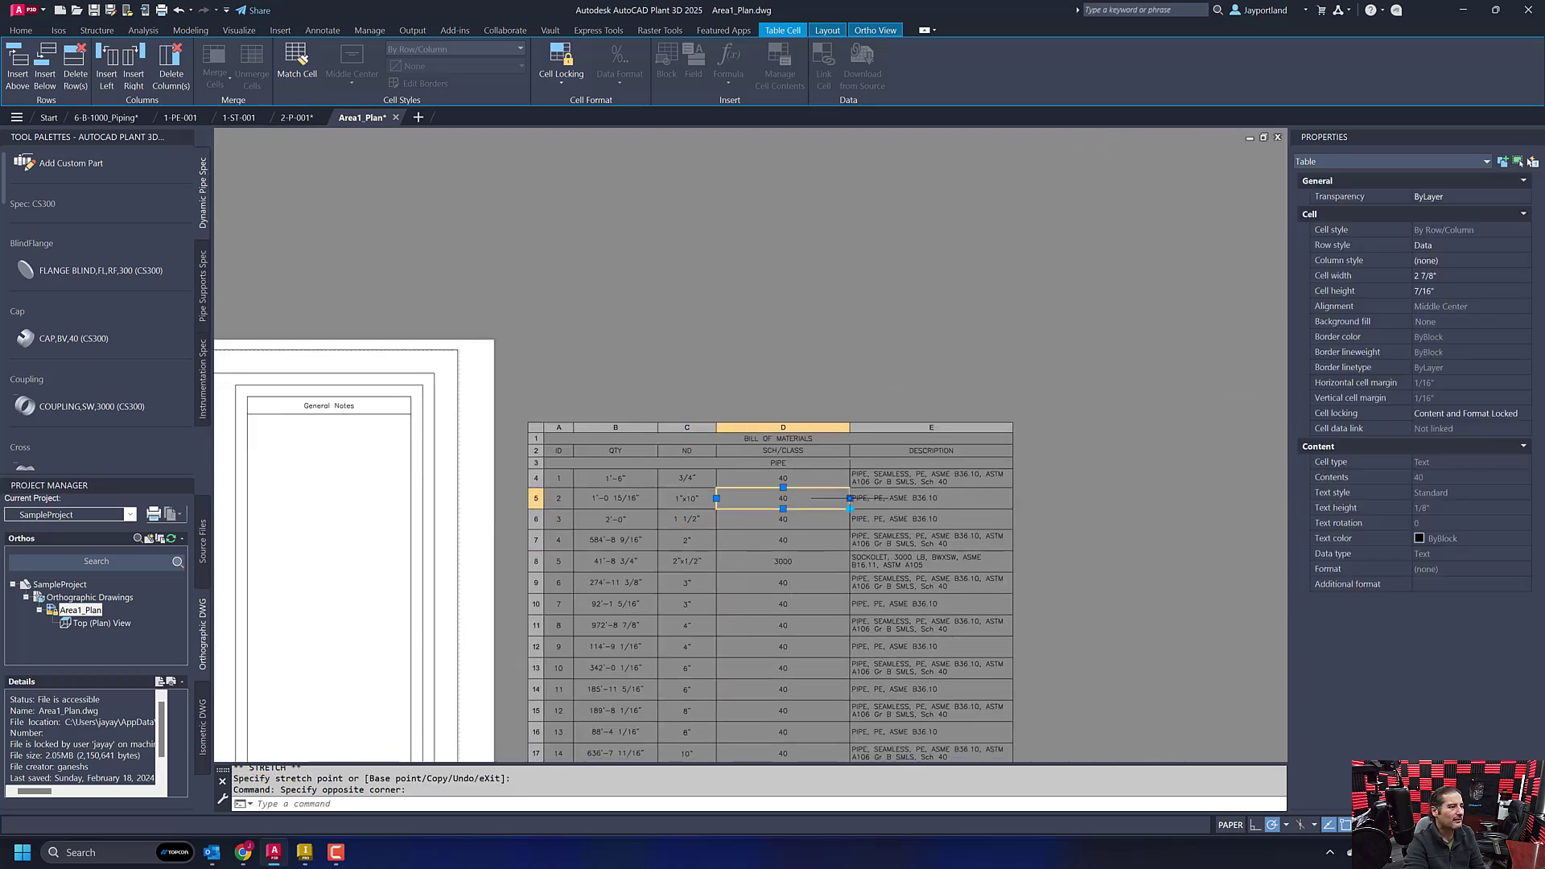
left_click(850, 498)
left_click(785, 498)
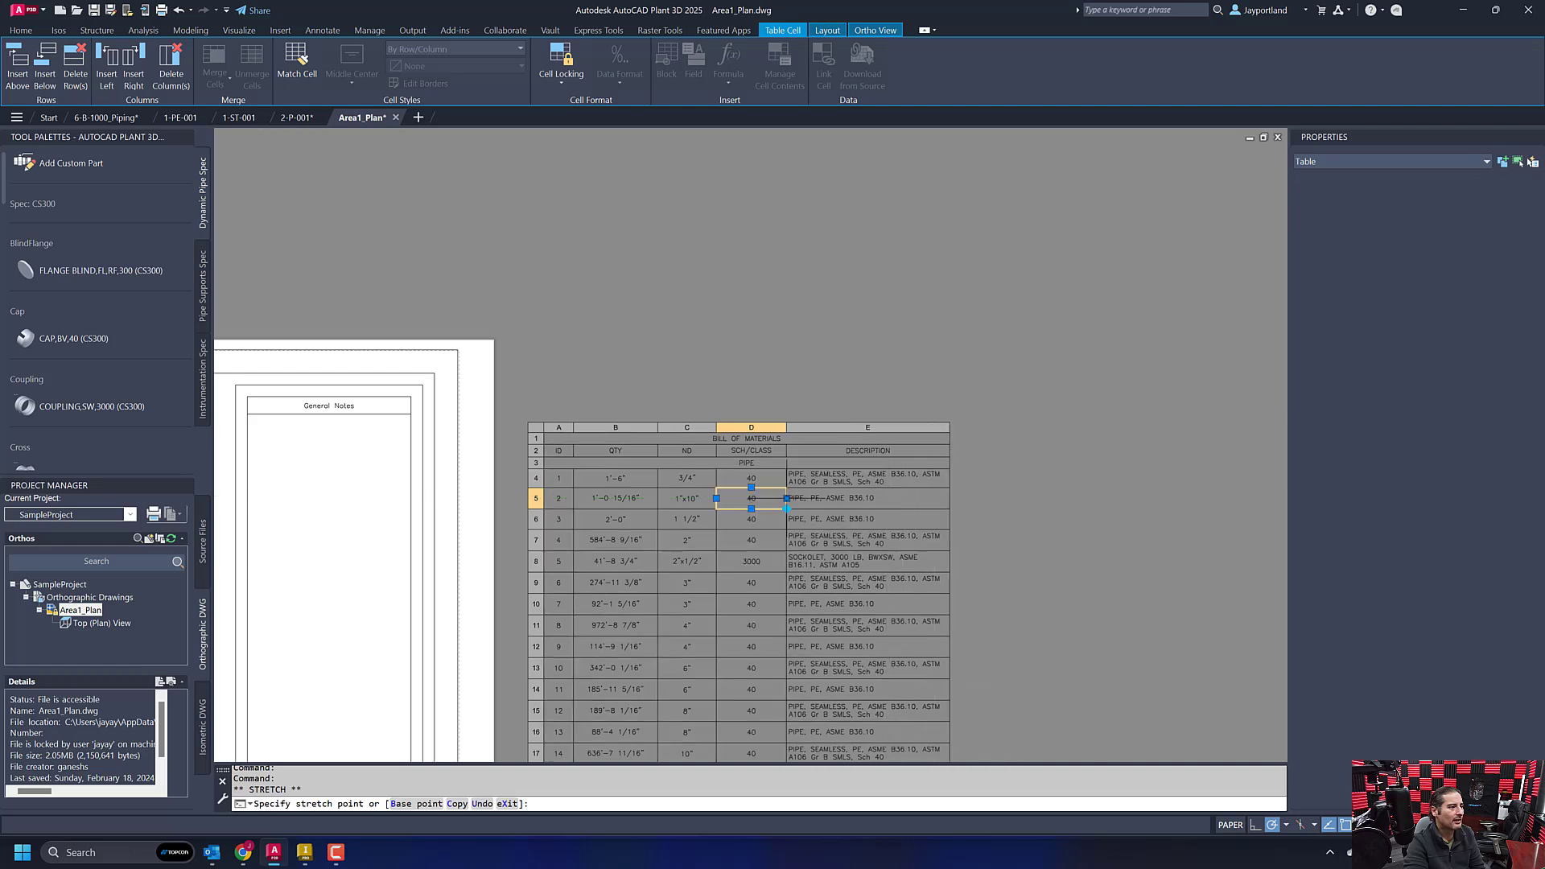
- Widen the DESCRIPTION column of the bill of materials to about 5 15/16" so each description fits on one line
left_click(905, 493)
left_click(897, 500)
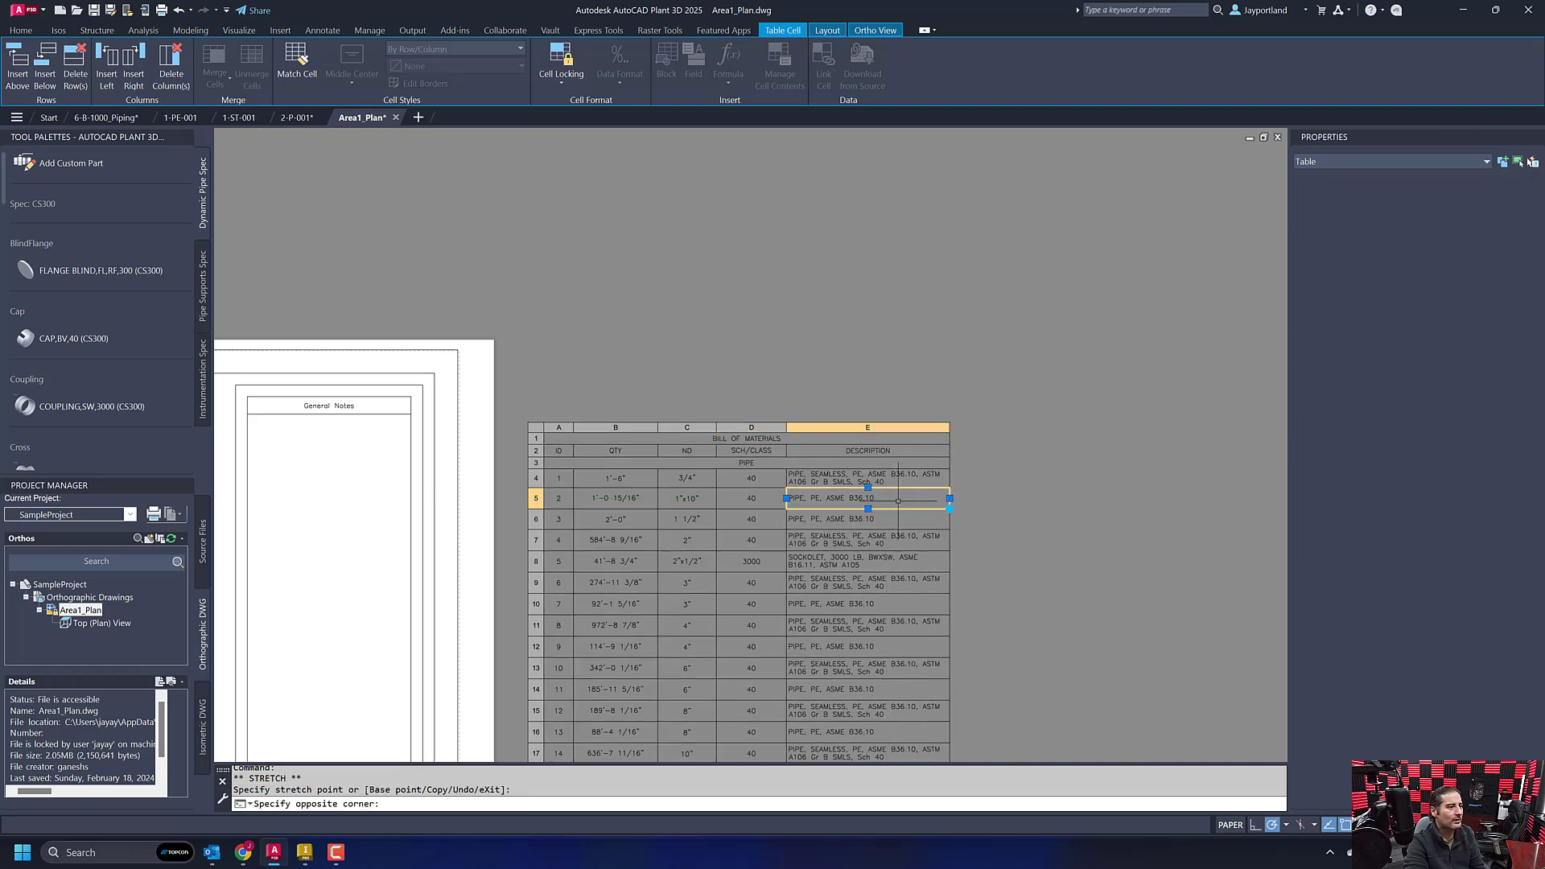
left_click(899, 500)
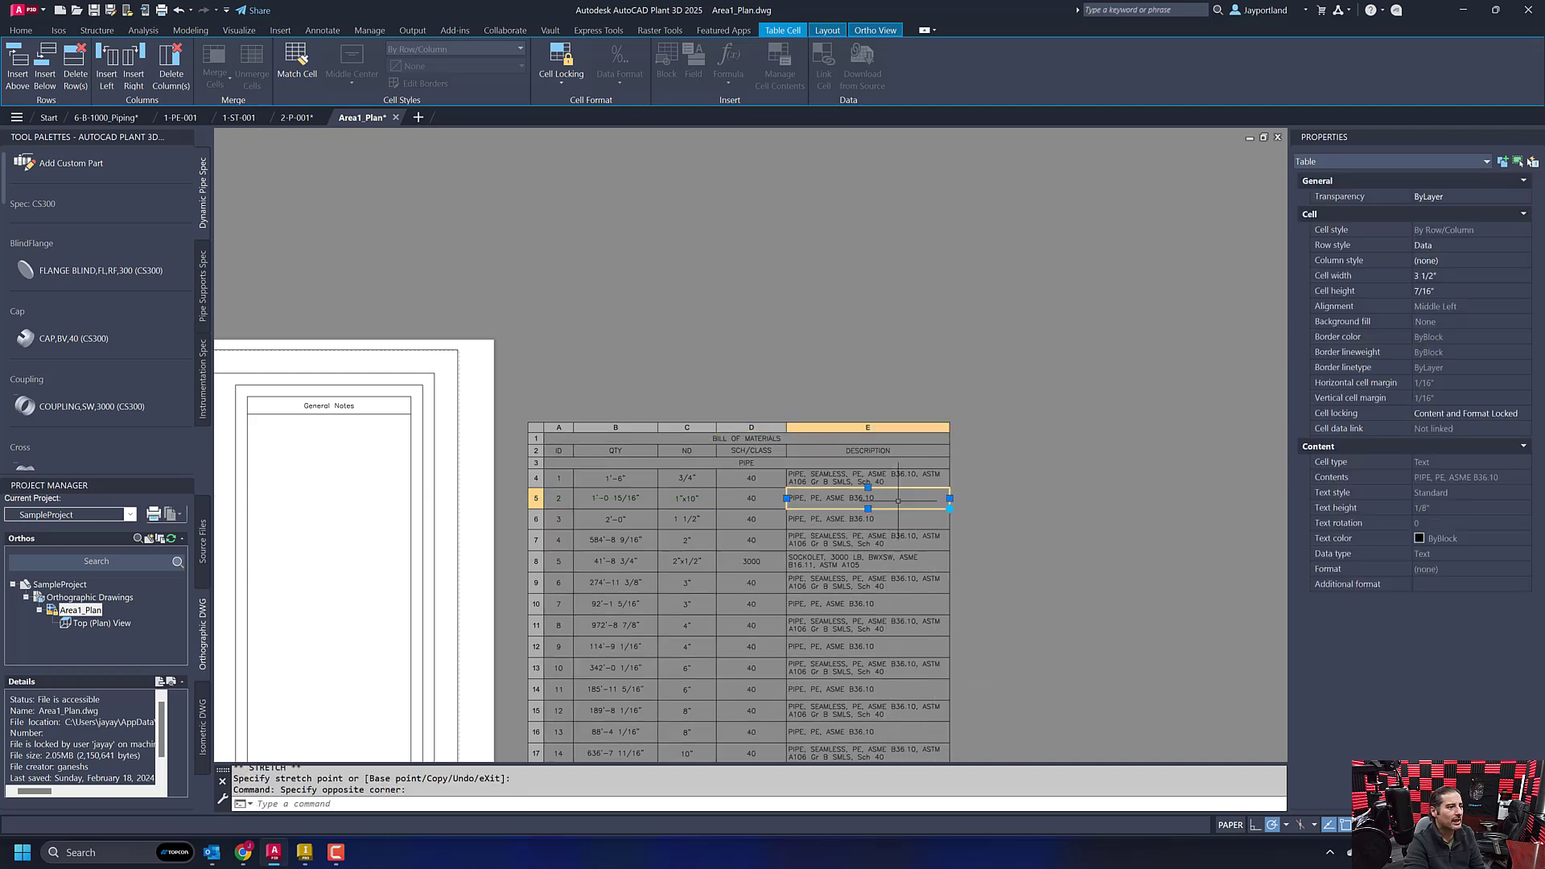
left_click(949, 498)
left_click(1003, 498)
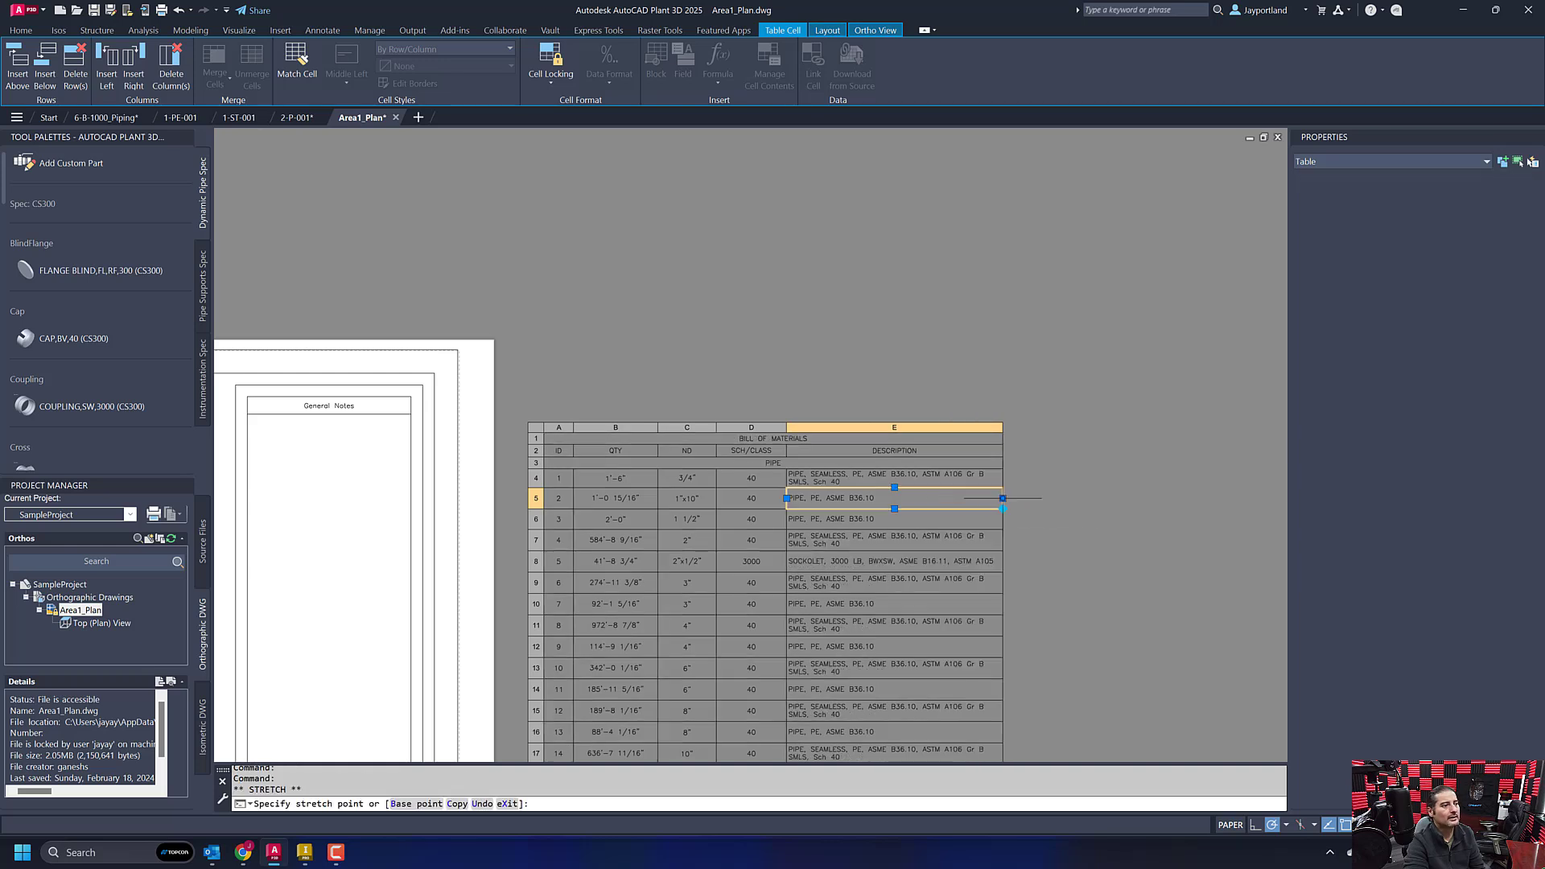
left_click(1002, 498)
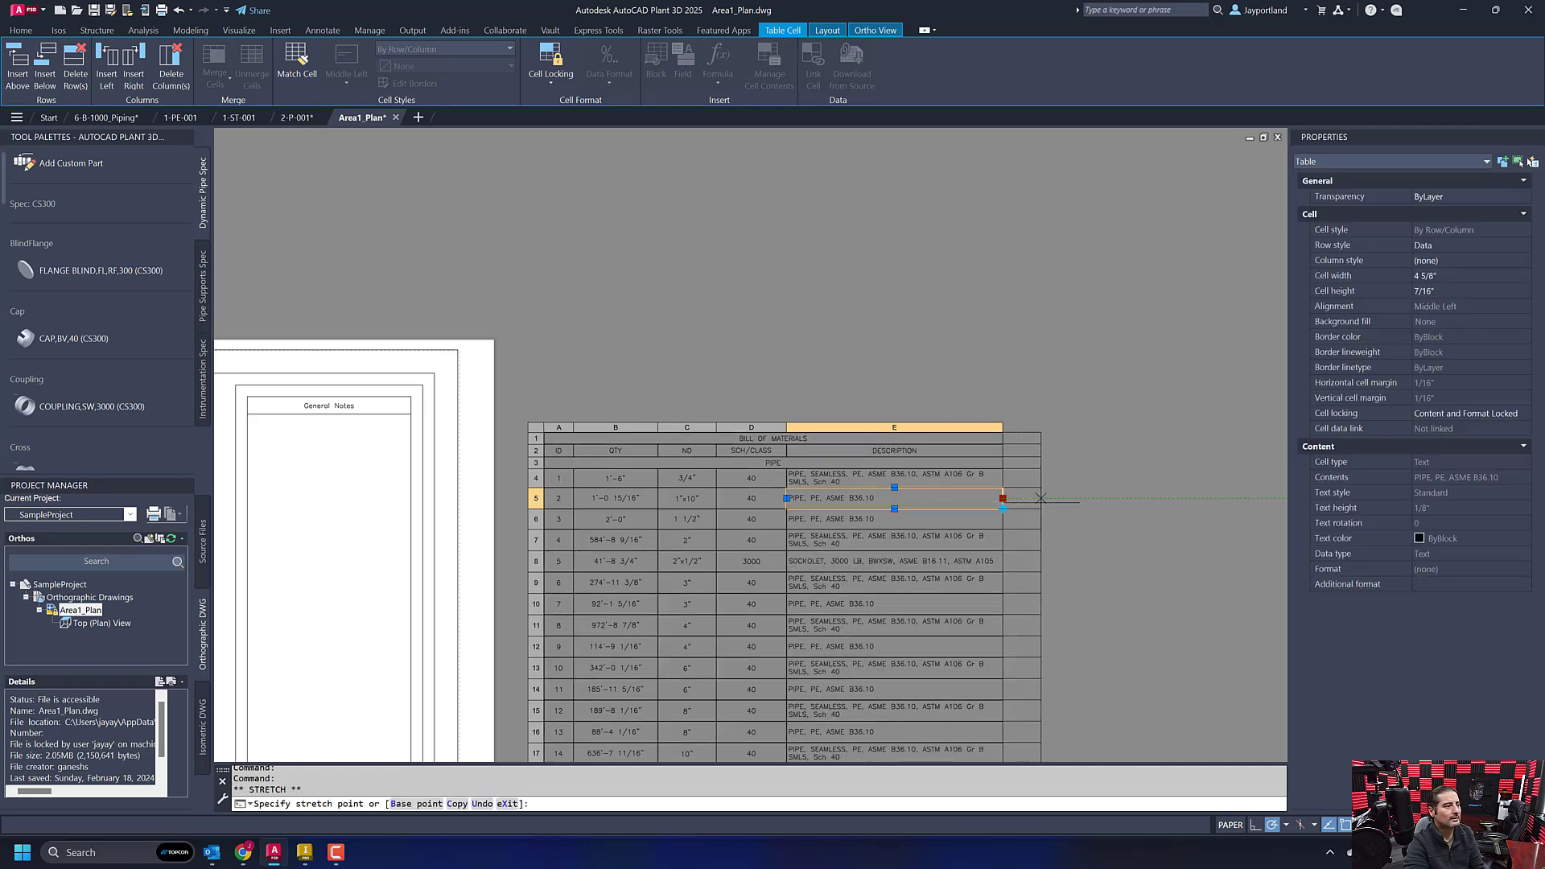
left_click(1040, 500)
left_click(1040, 498)
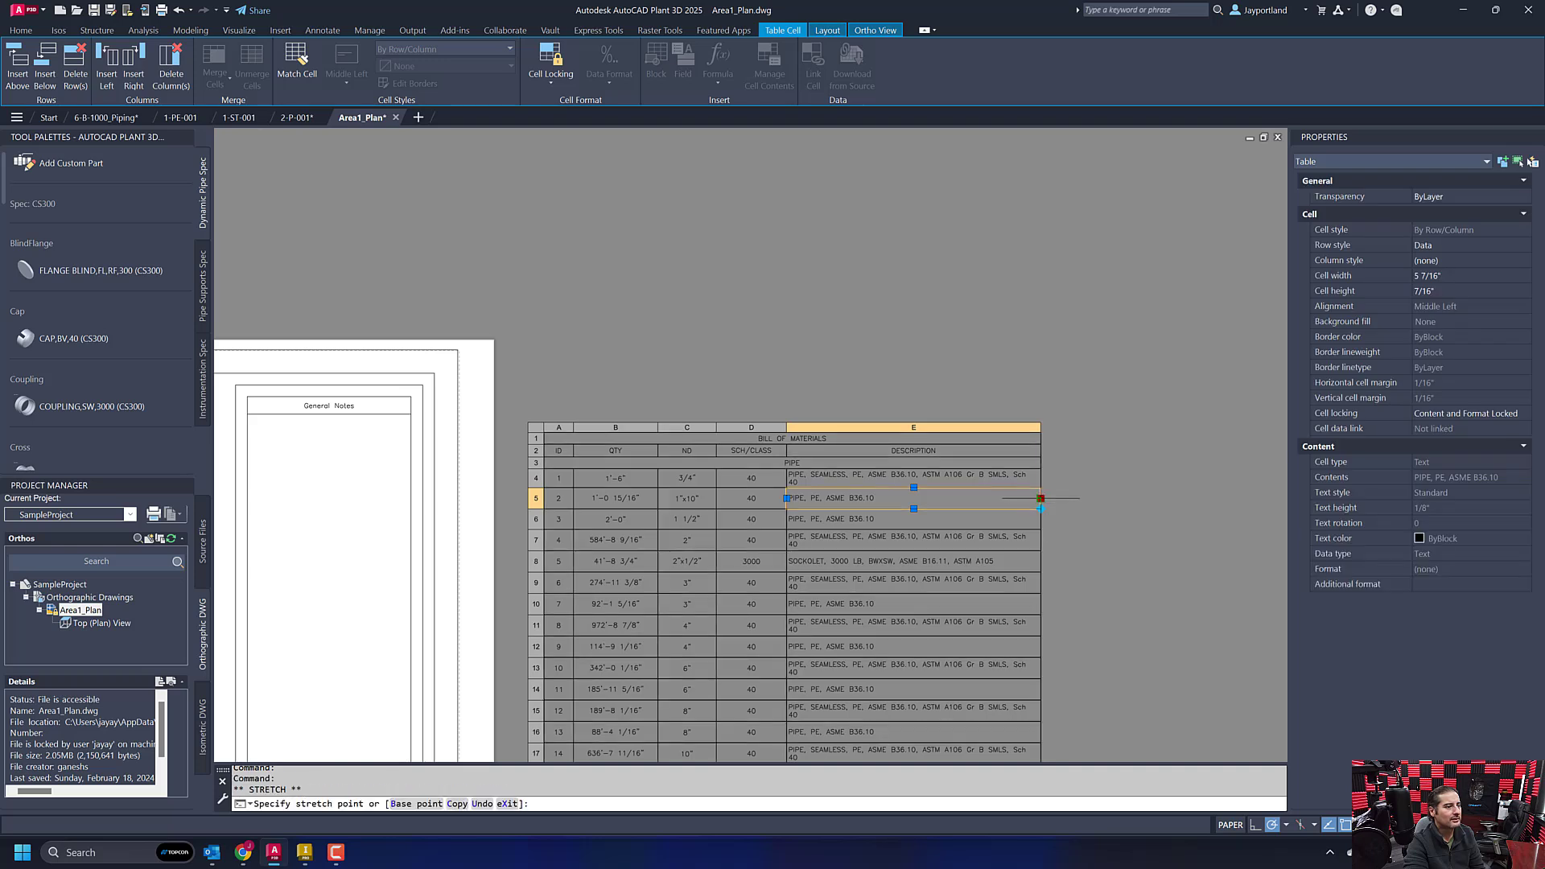
left_click(1063, 498)
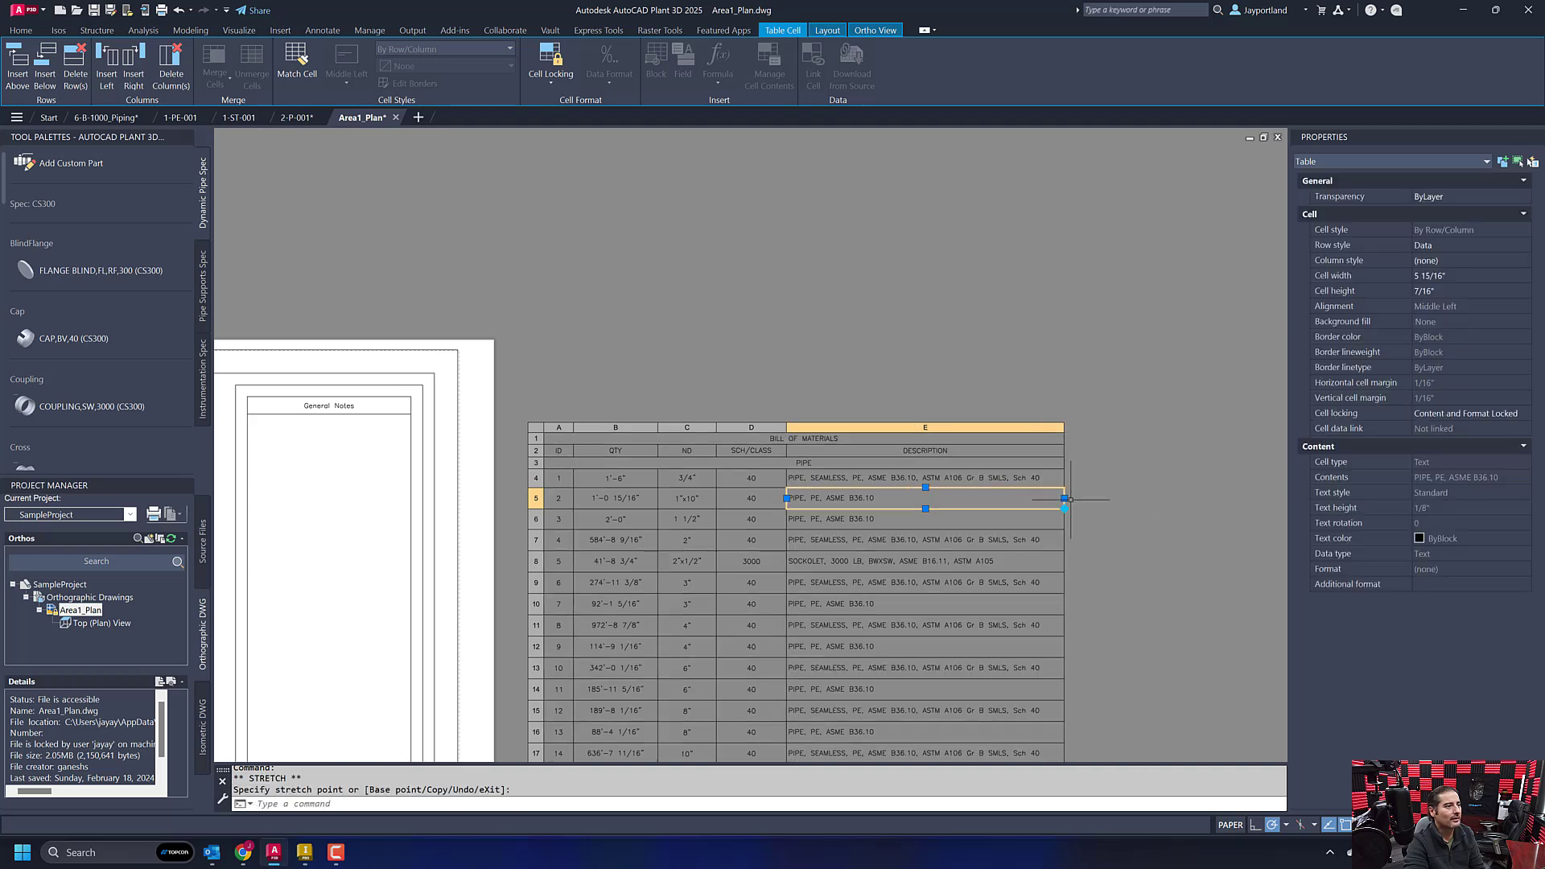
key("Escape")
left_click(1128, 500)
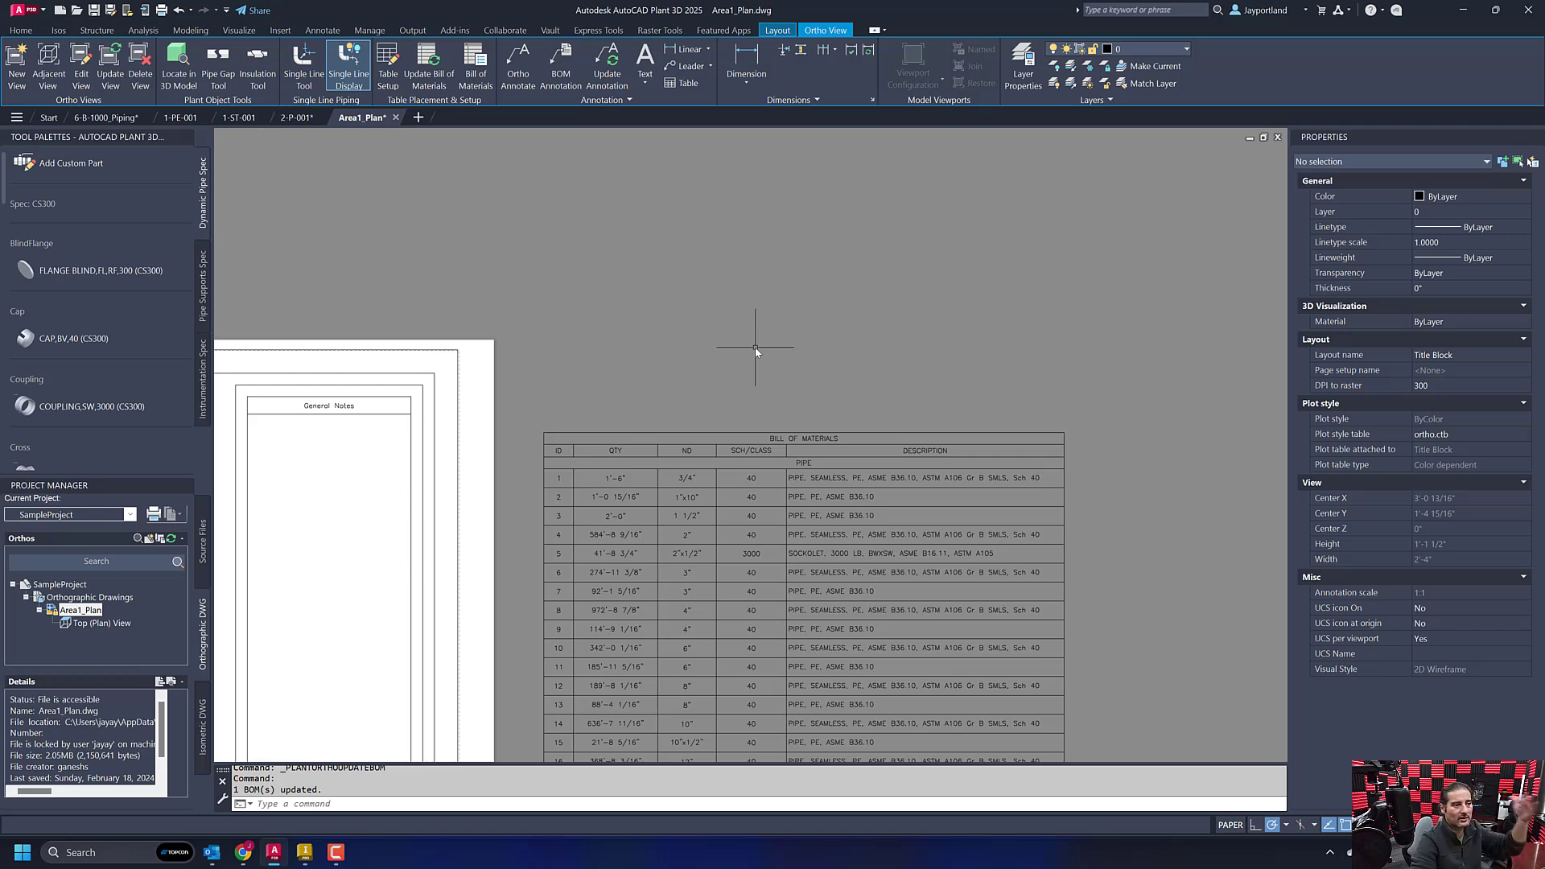
- Examine the PIPE, FITTINGS, OLETS and FLANGES heading rows that group the items in the bill of materials
scroll(754, 346, "down", 3)
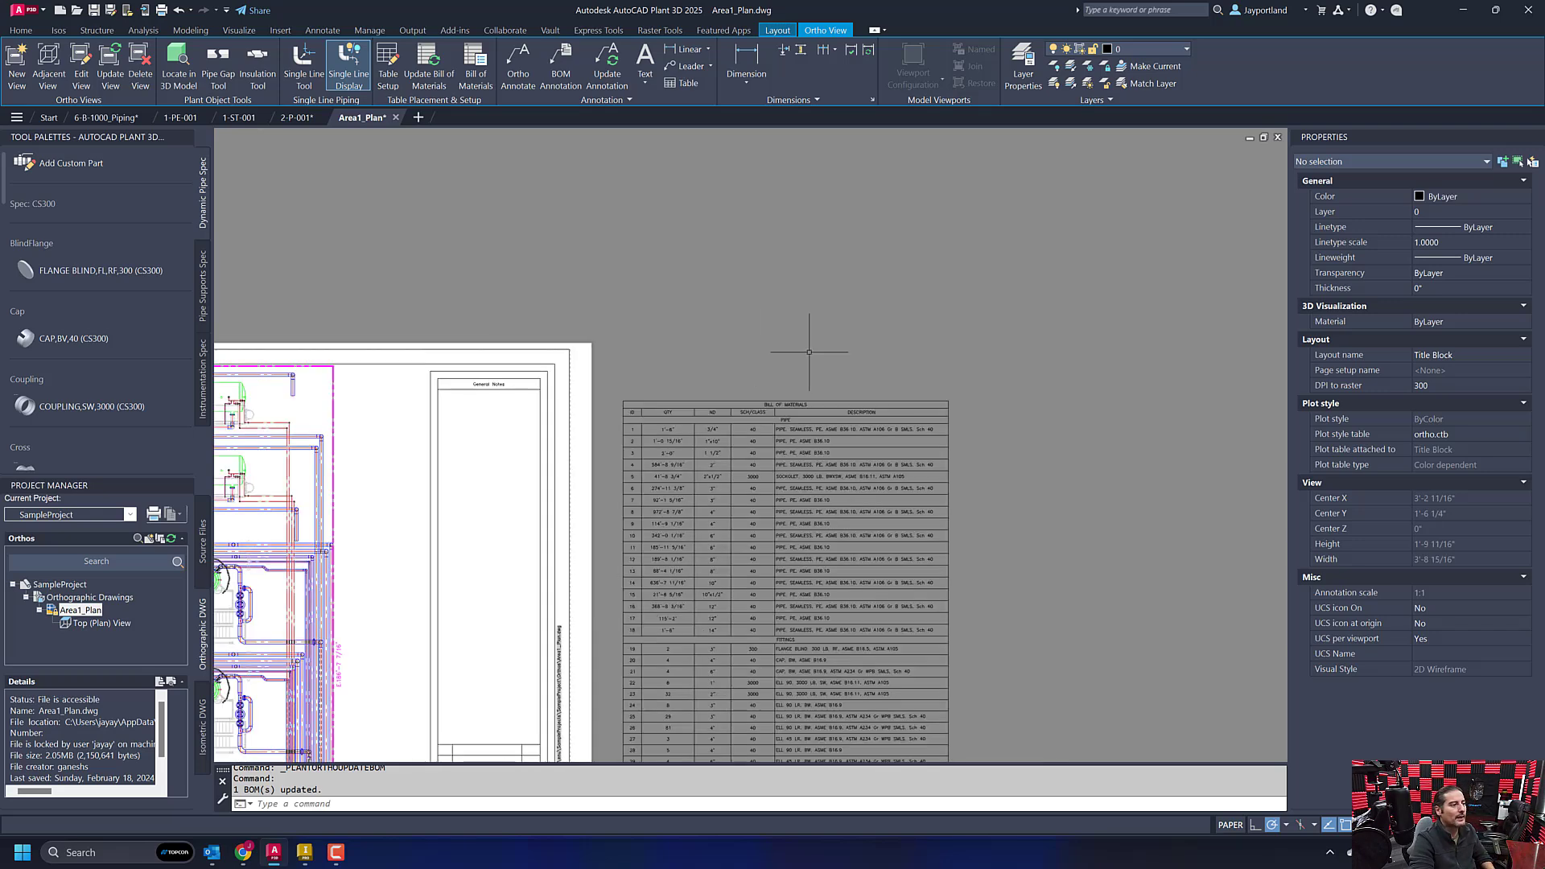
middle_click_drag(996, 494, 992, 430)
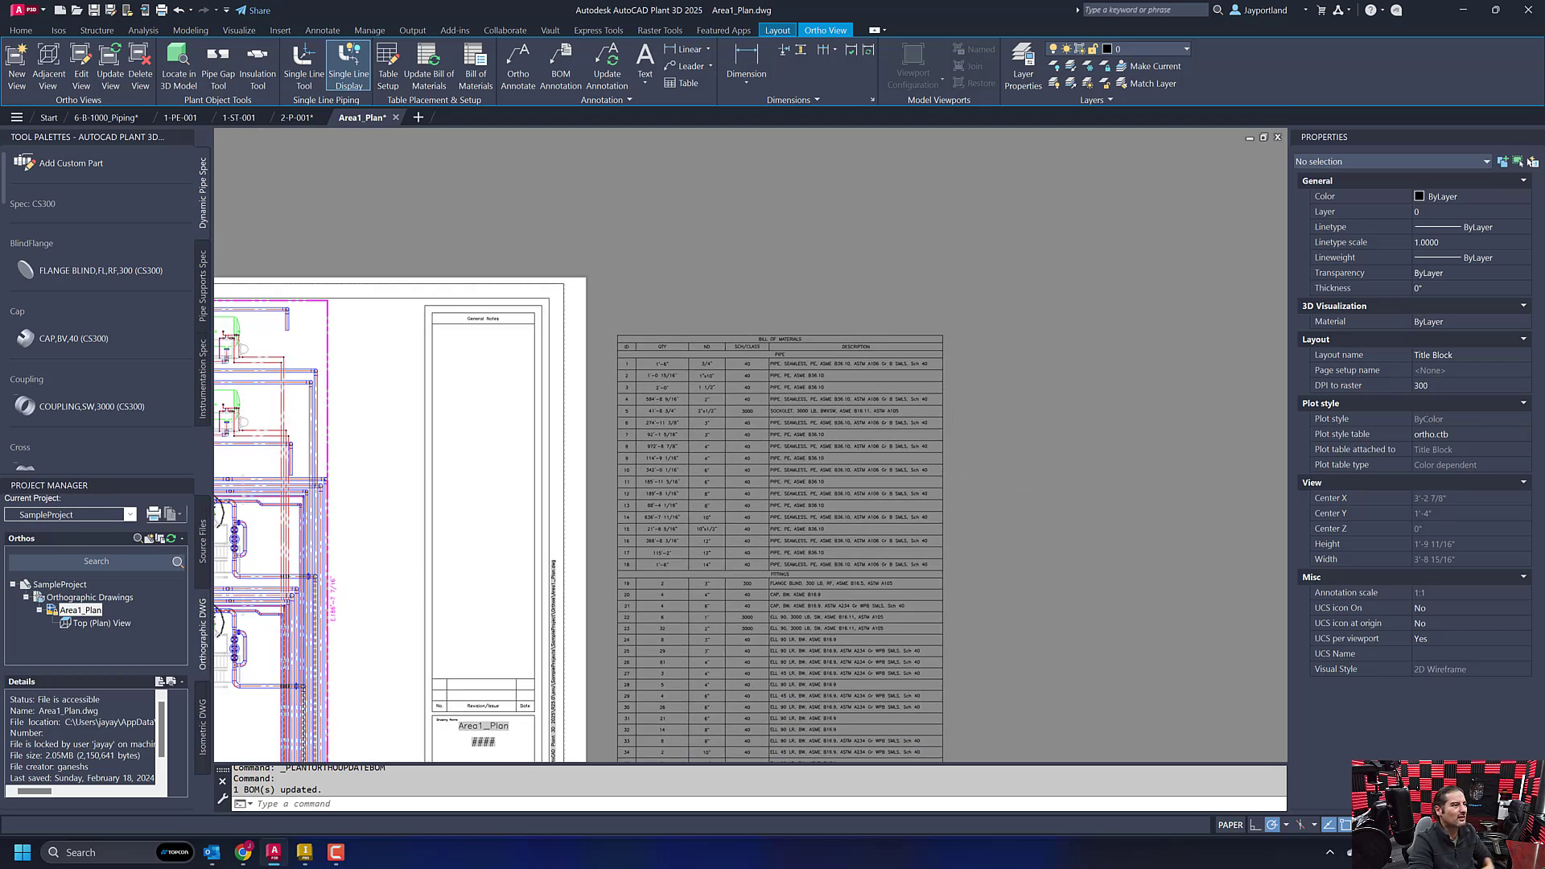
scroll(953, 450, "up", 2)
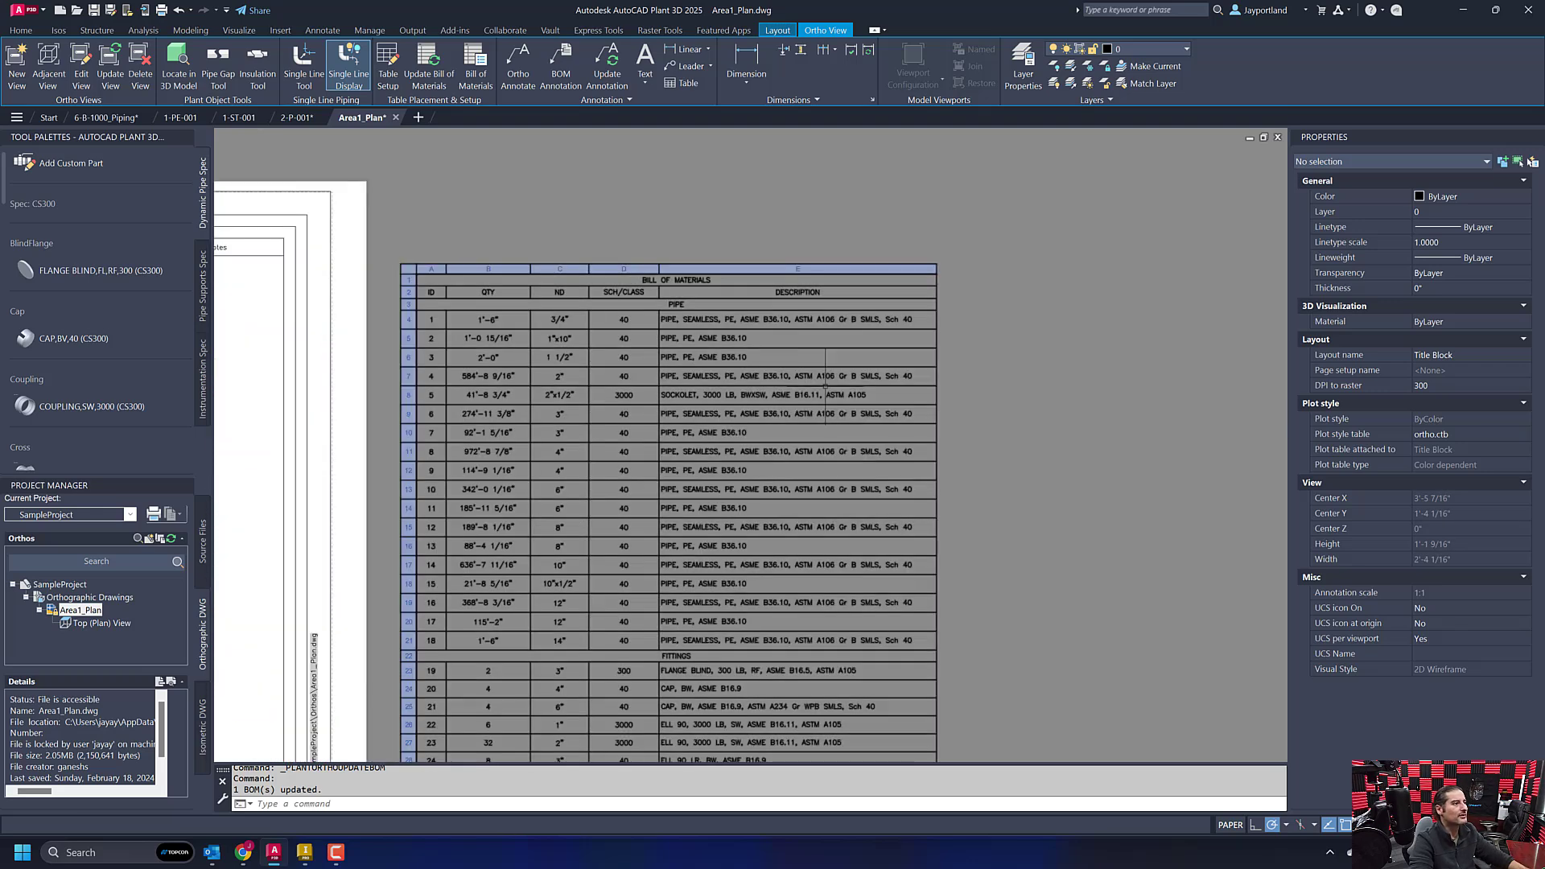
left_click(716, 306)
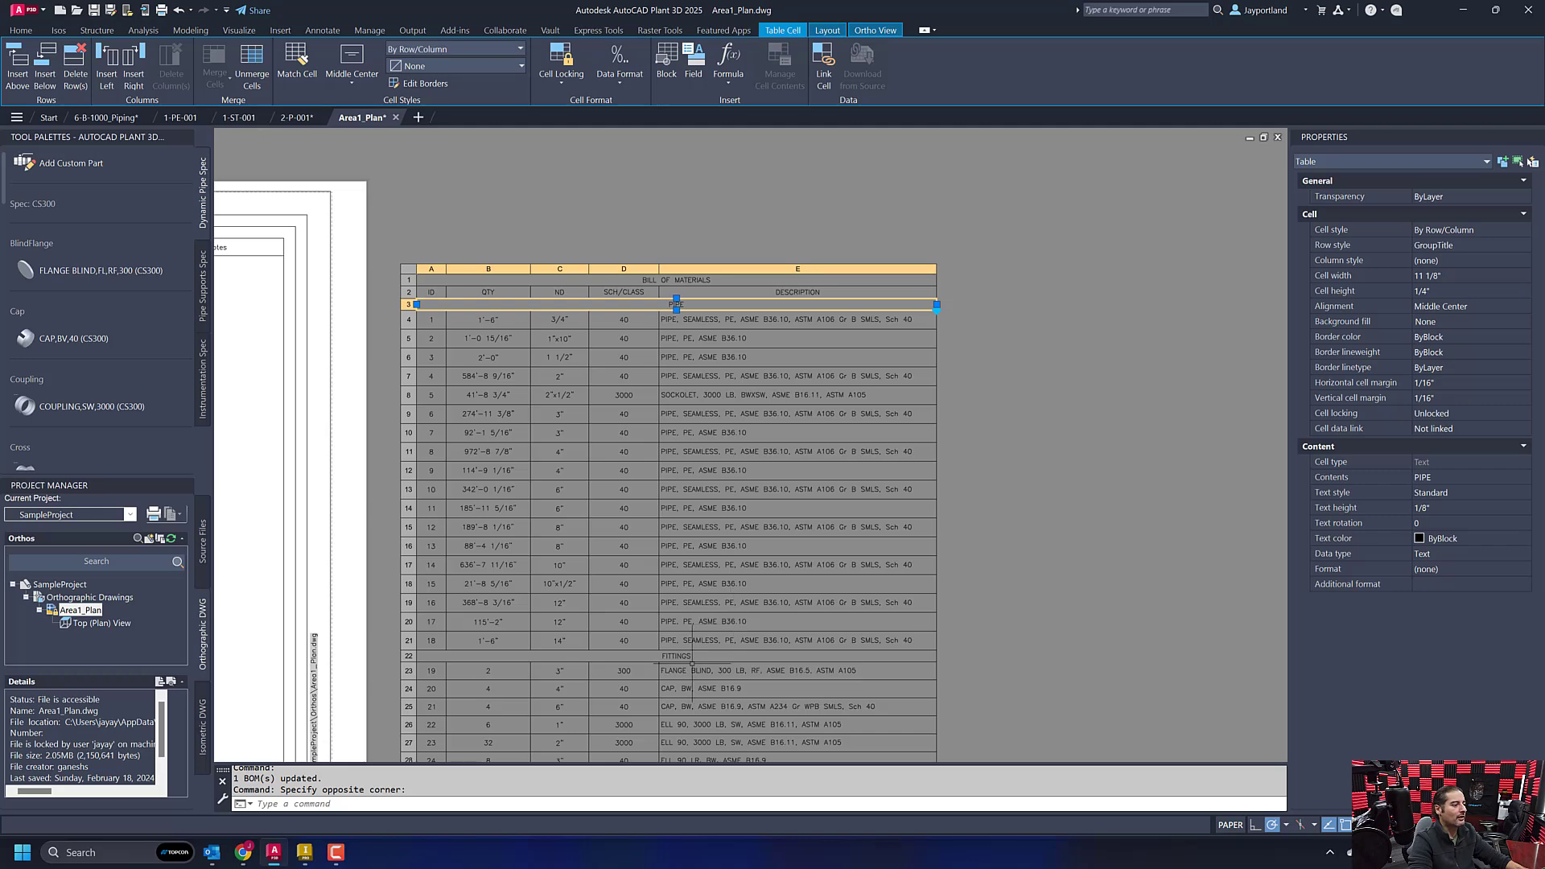
left_click(737, 657)
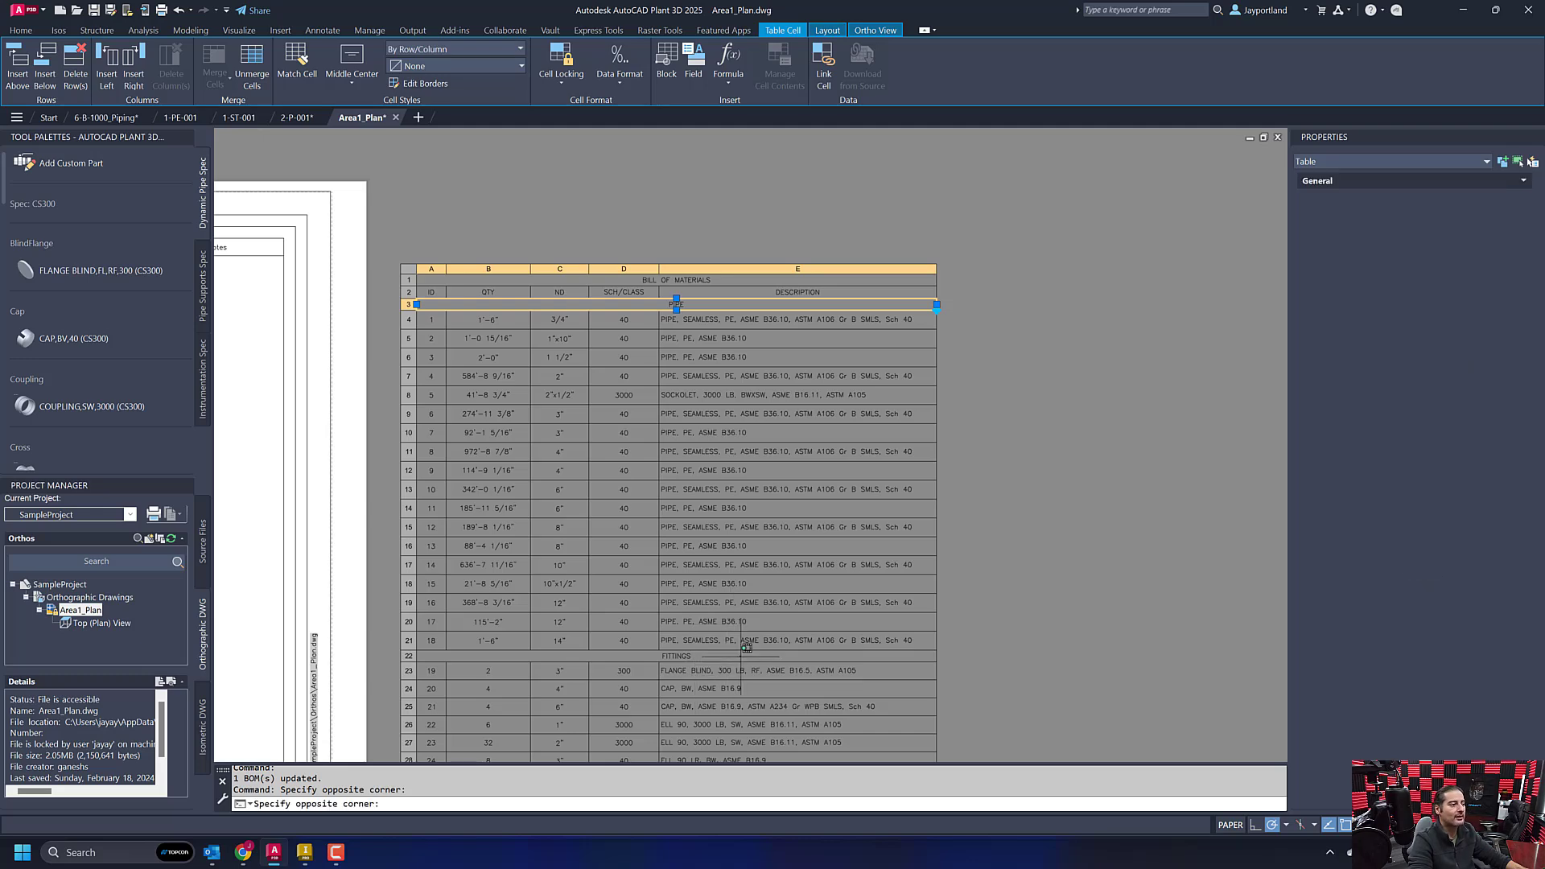
scroll(739, 656, "down", 5)
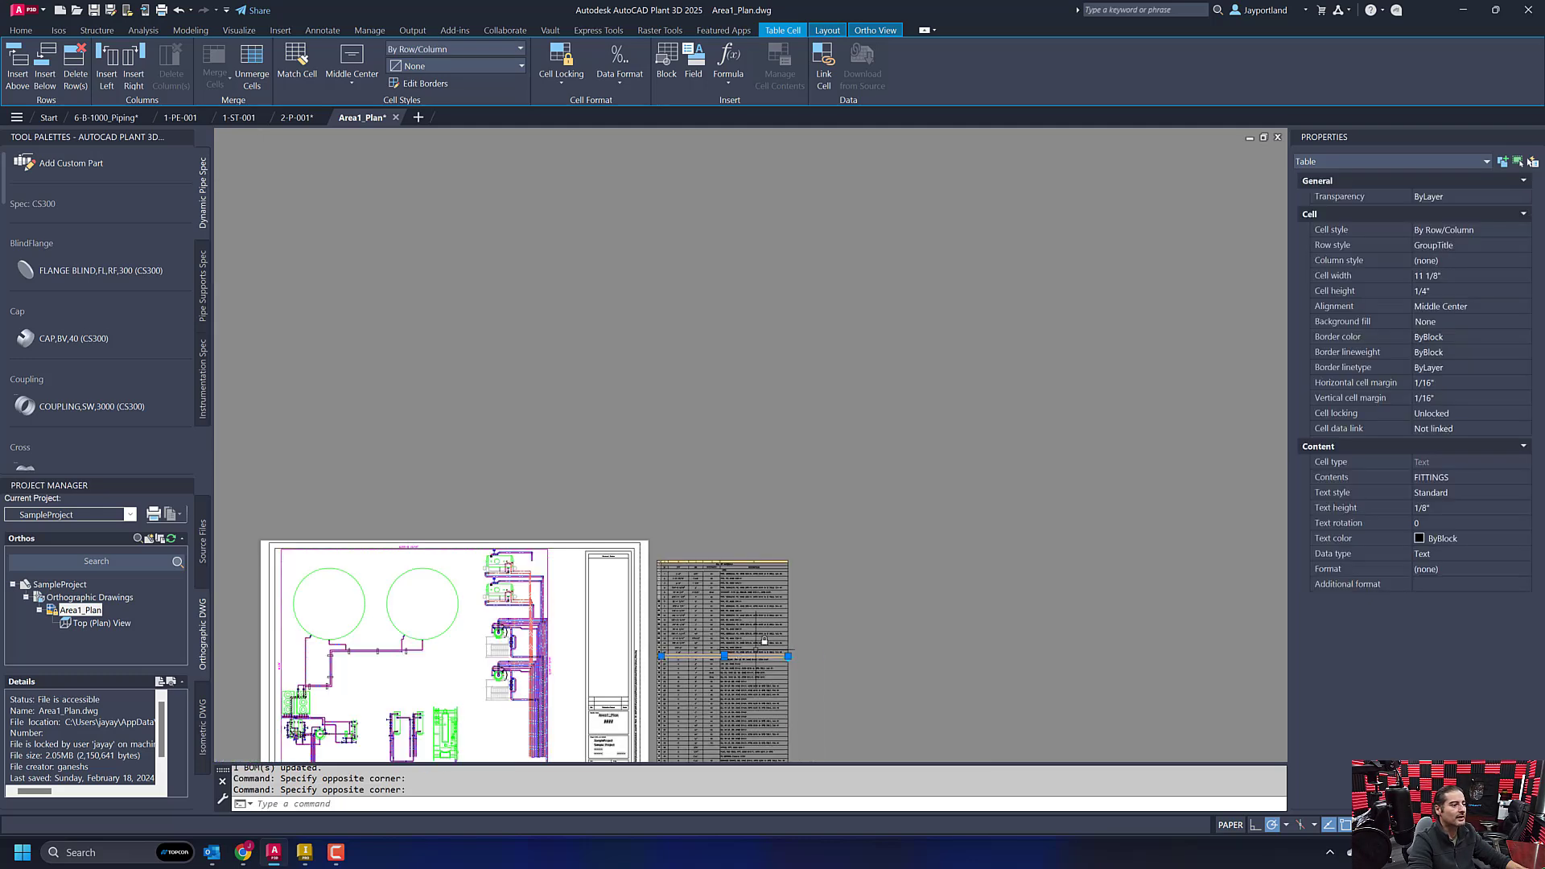
middle_click_drag(808, 659, 829, 449)
middle_click_drag(830, 596, 821, 537)
scroll(701, 562, "up", 5)
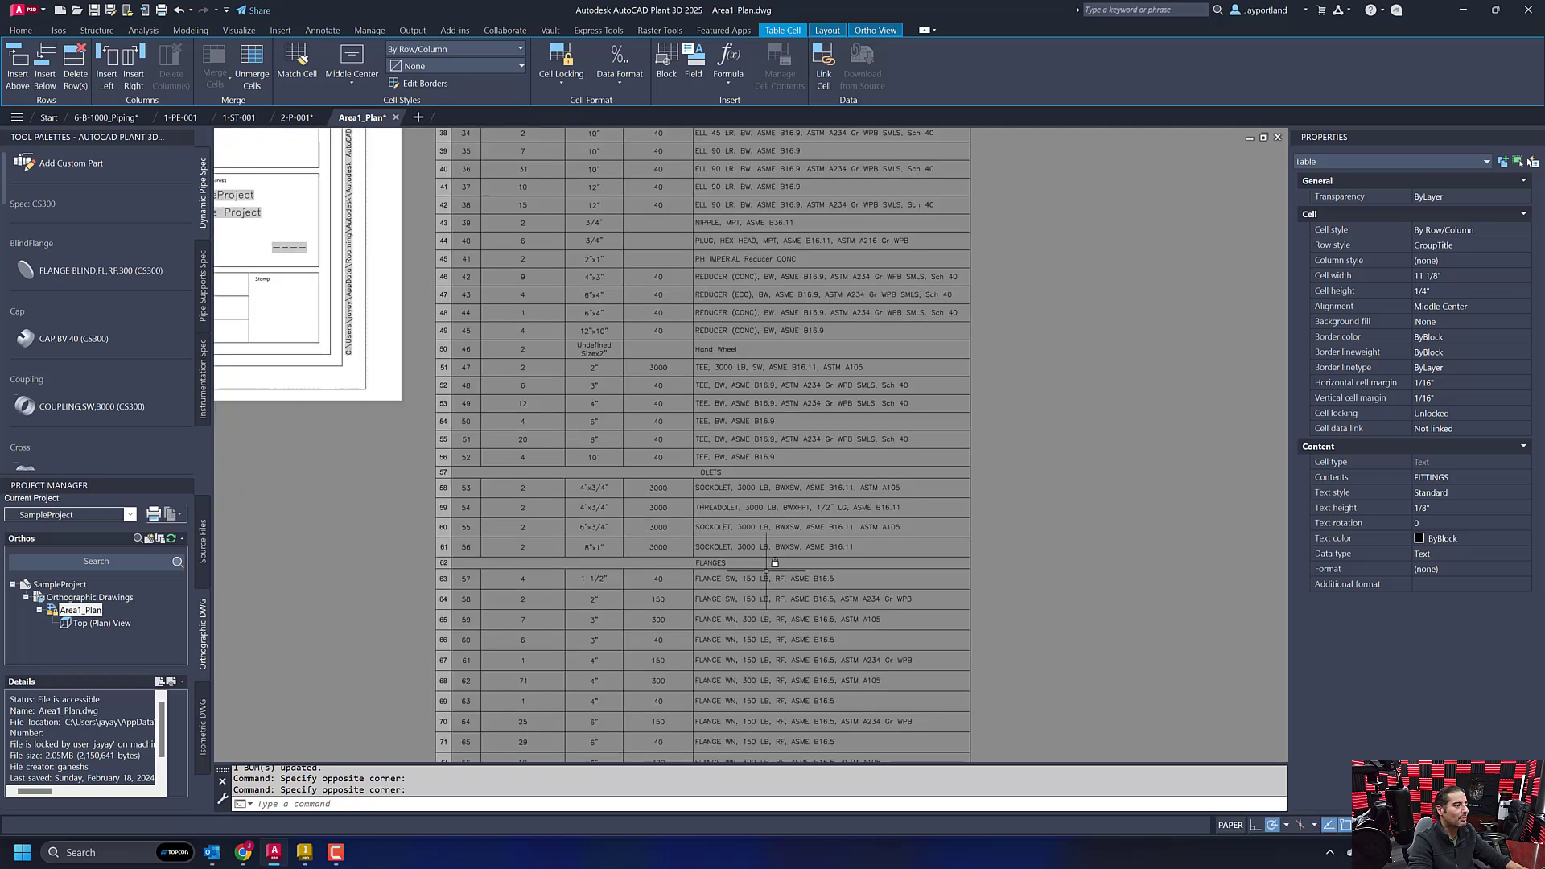
left_click(799, 470)
left_click(812, 475)
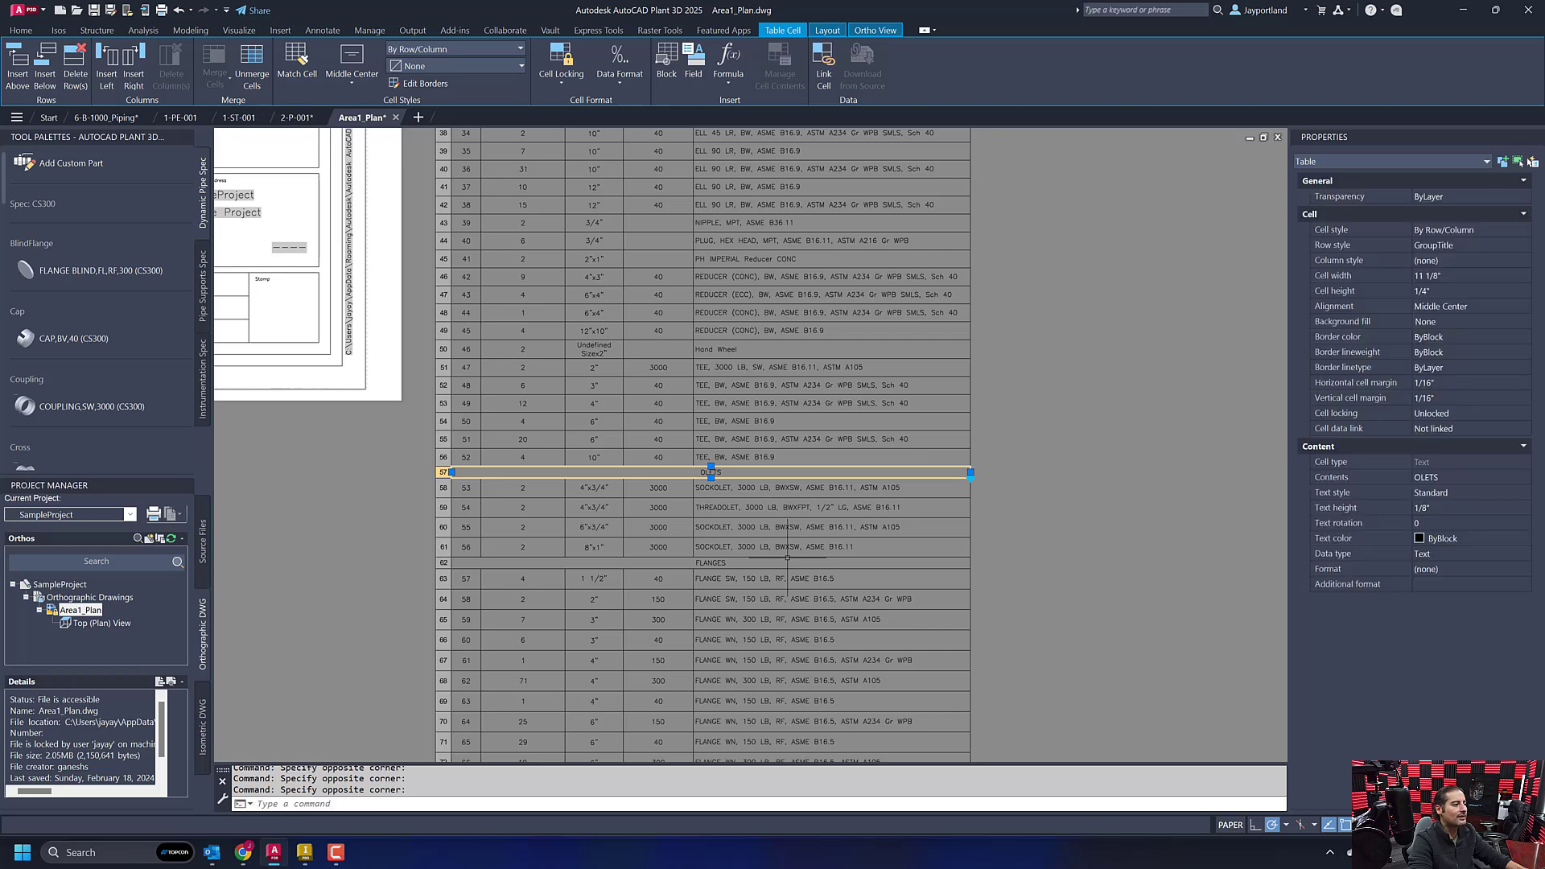
left_click(821, 563)
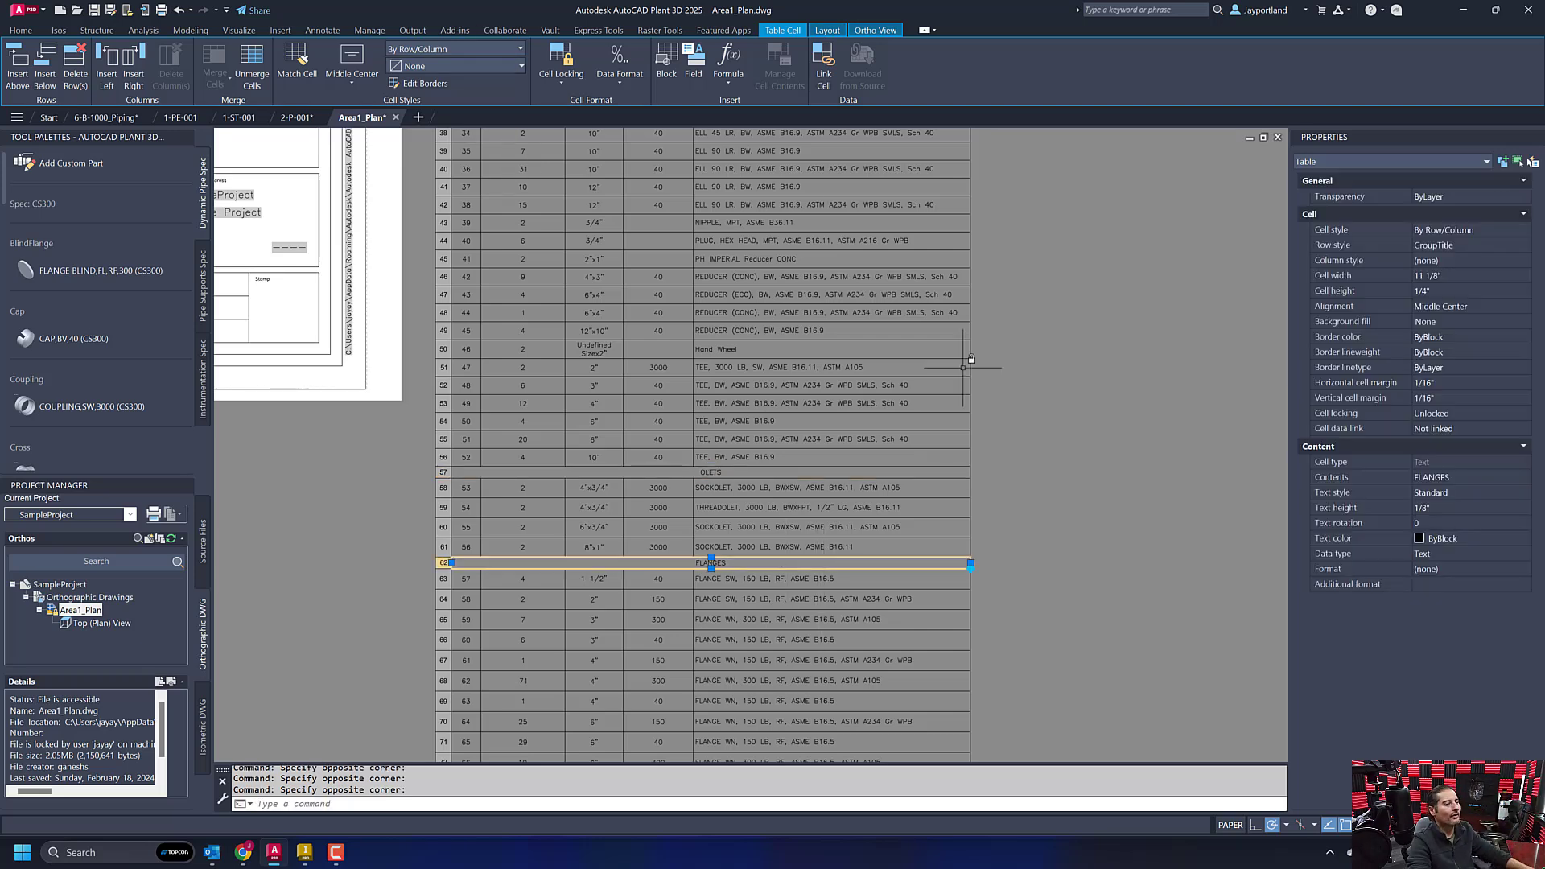
key("Escape")
key("Escape")
- Review the option to export the whole bill of materials table as a comma-delimited CSV file, and close it without saving
scroll(1030, 547, "down", 8)
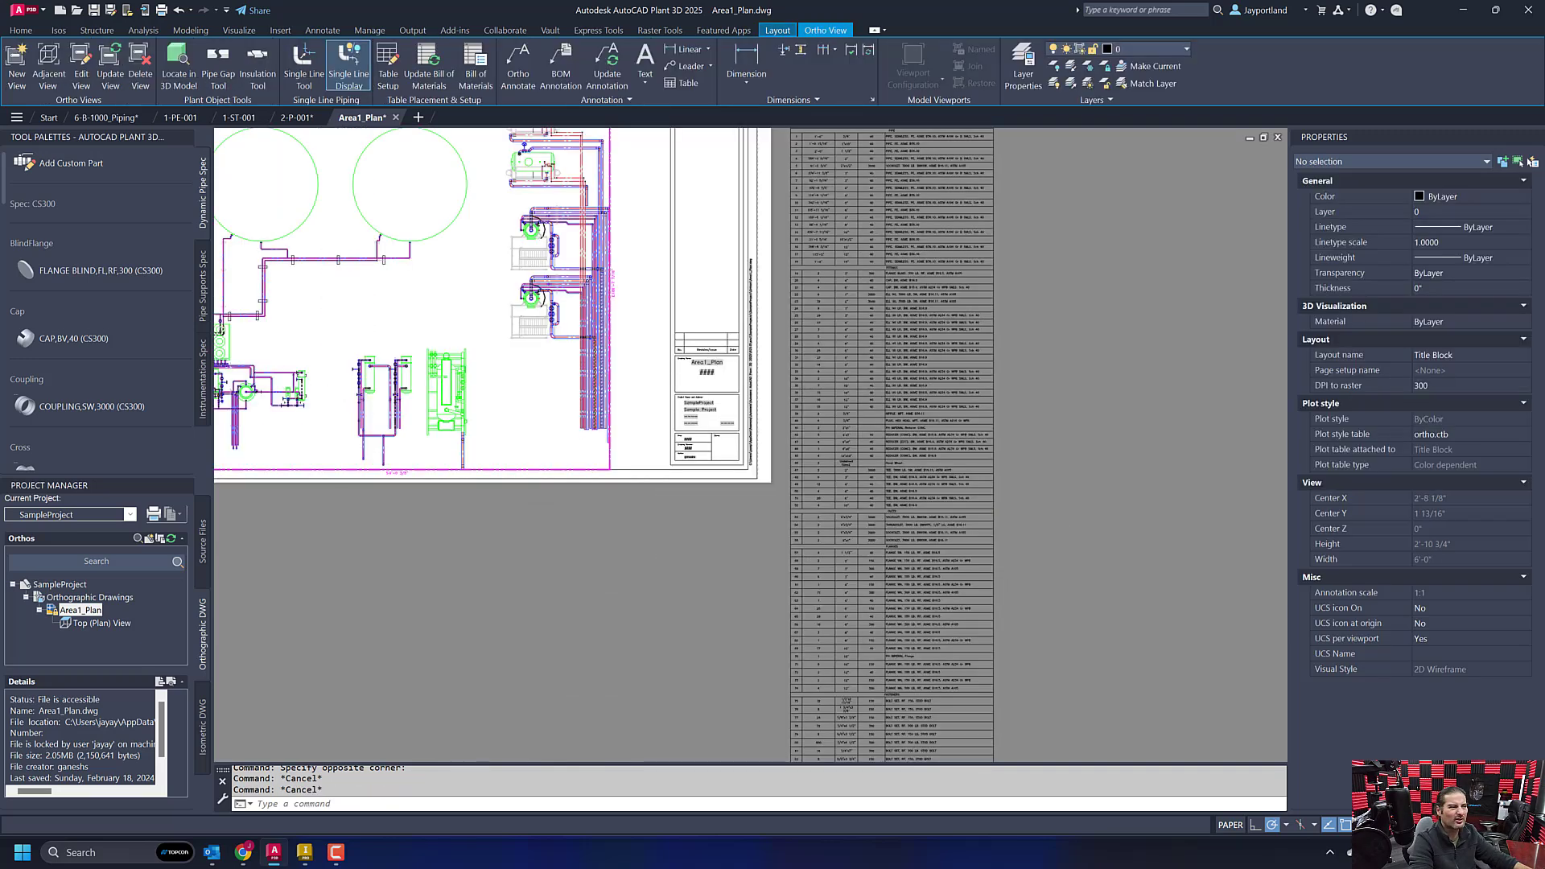
middle_click_drag(1054, 568, 946, 531)
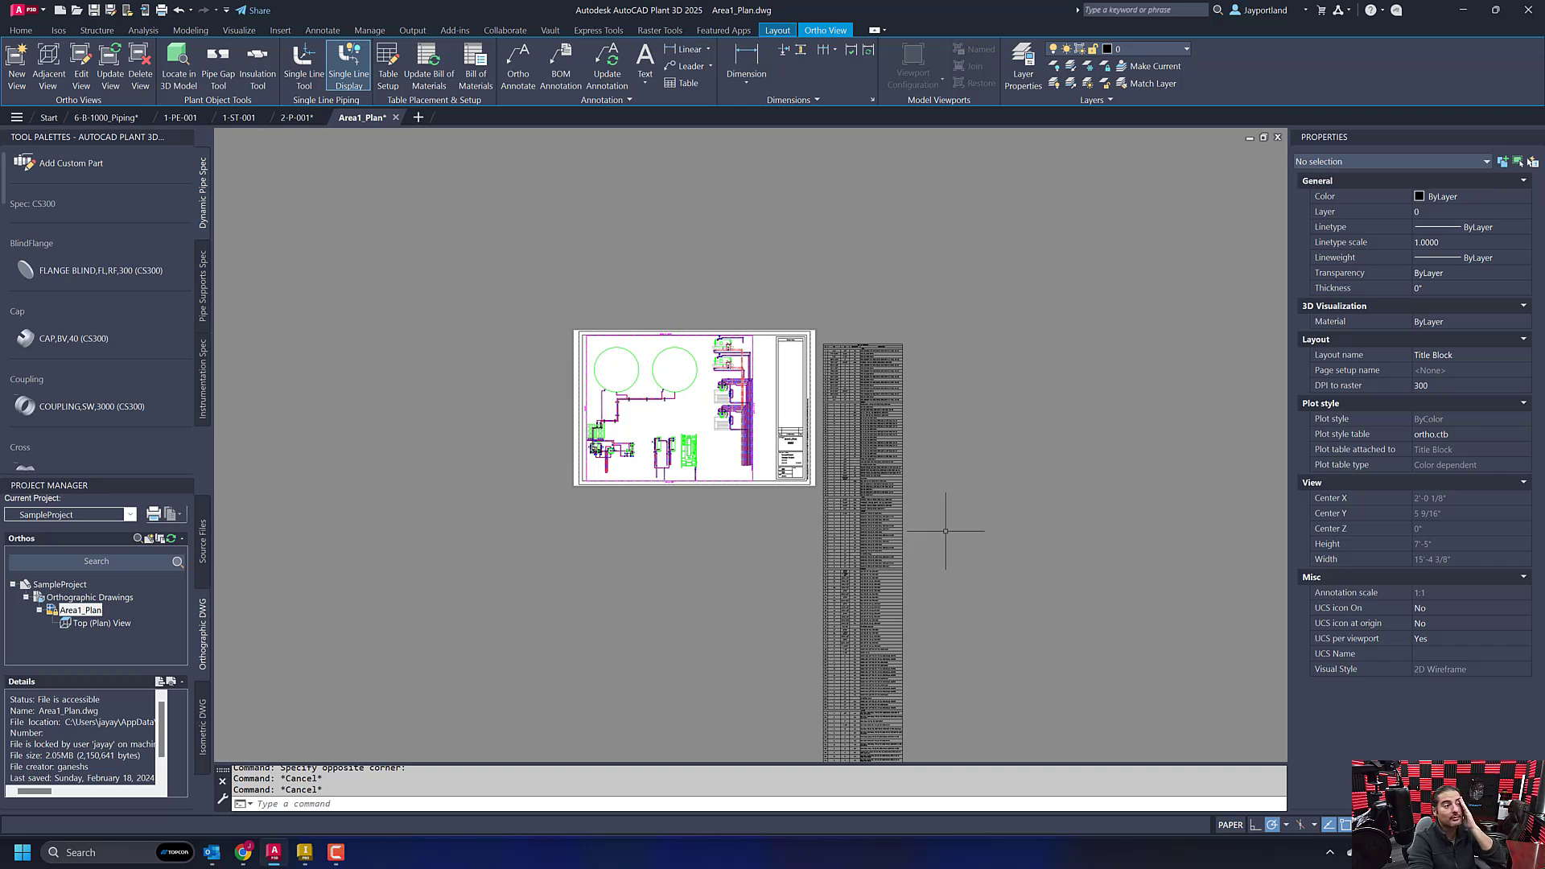
left_click(940, 499)
left_click(890, 444)
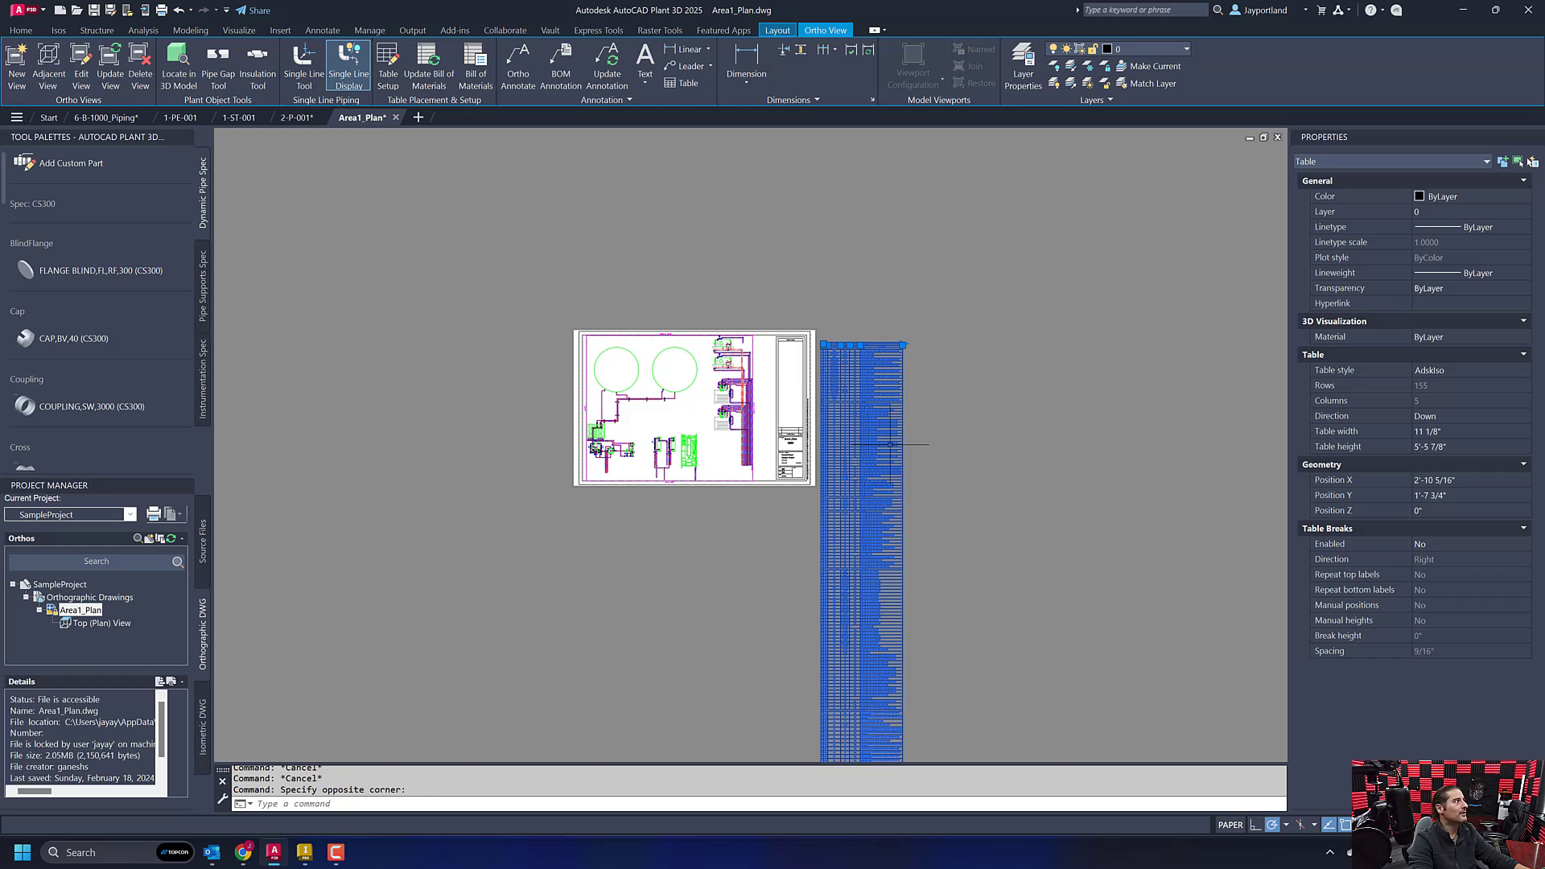
right_click(890, 444)
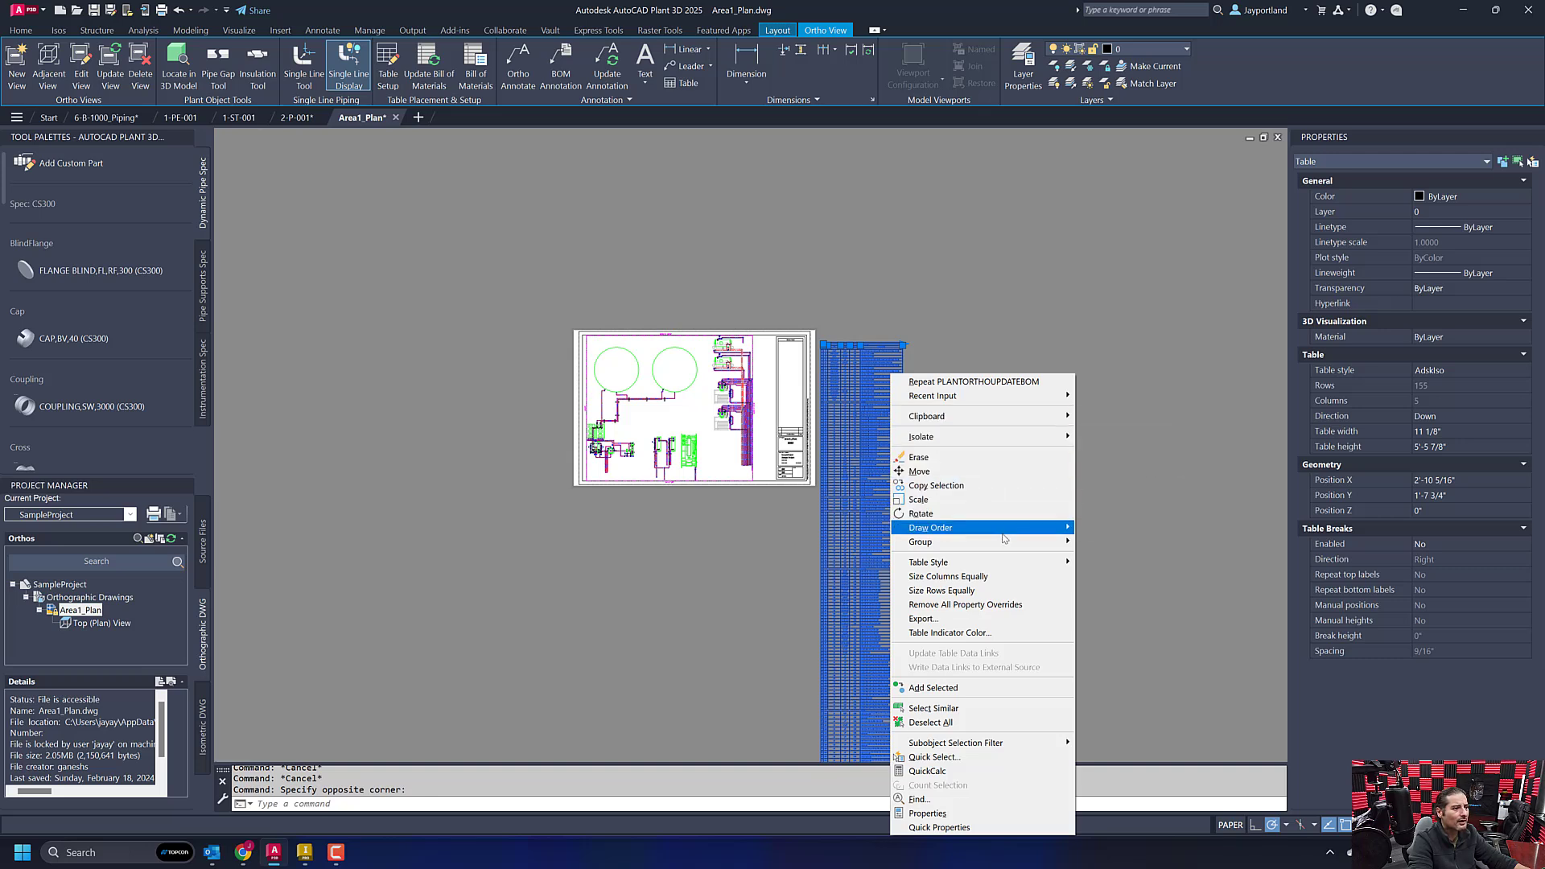
mouse_move(1011, 569)
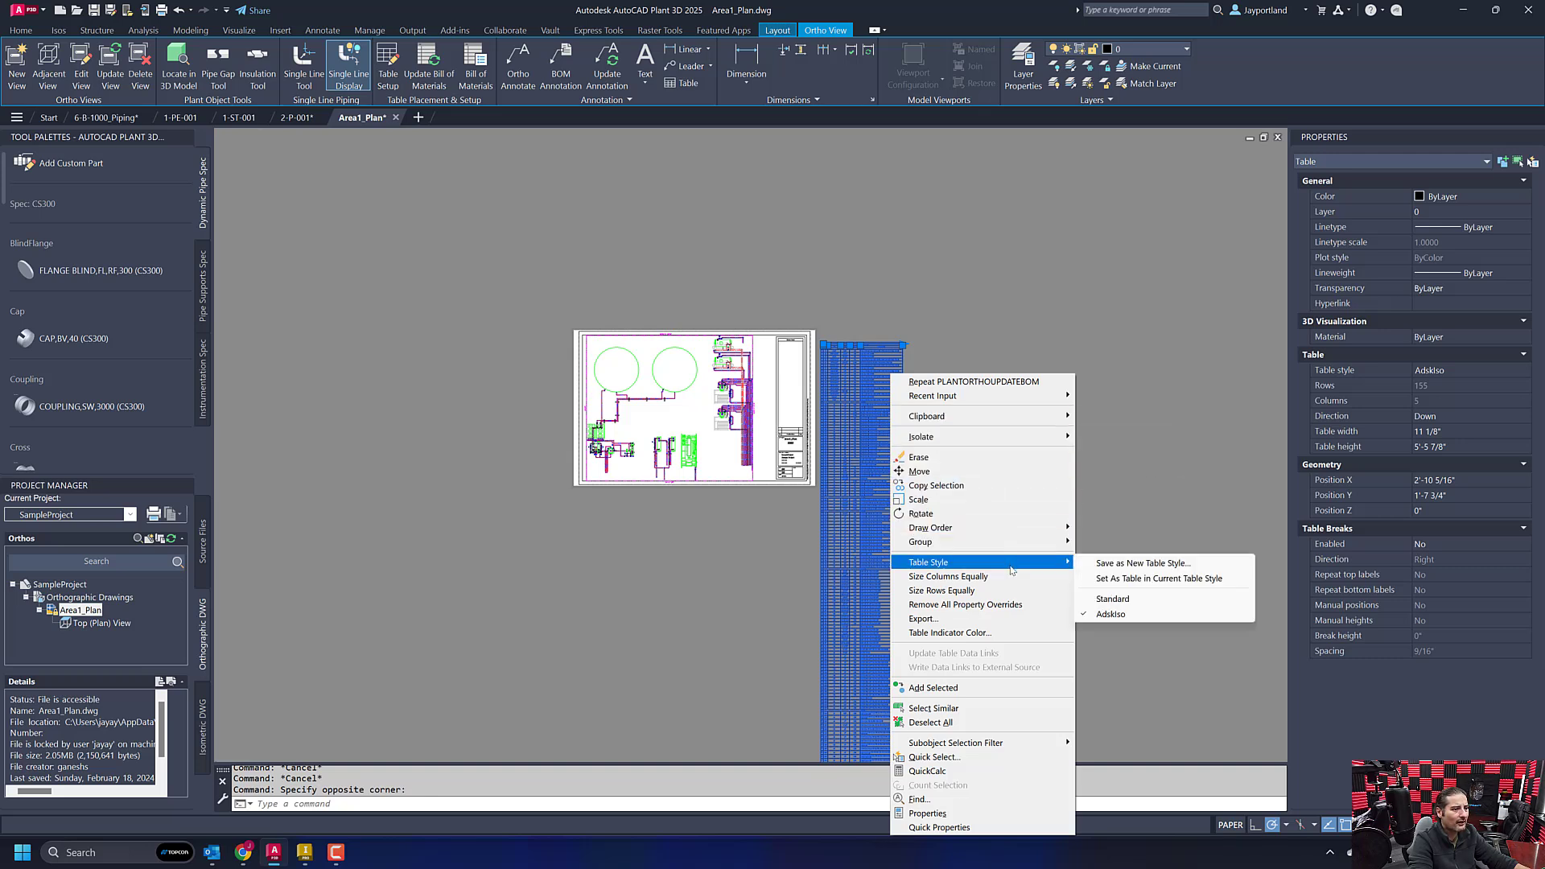
left_click(1012, 618)
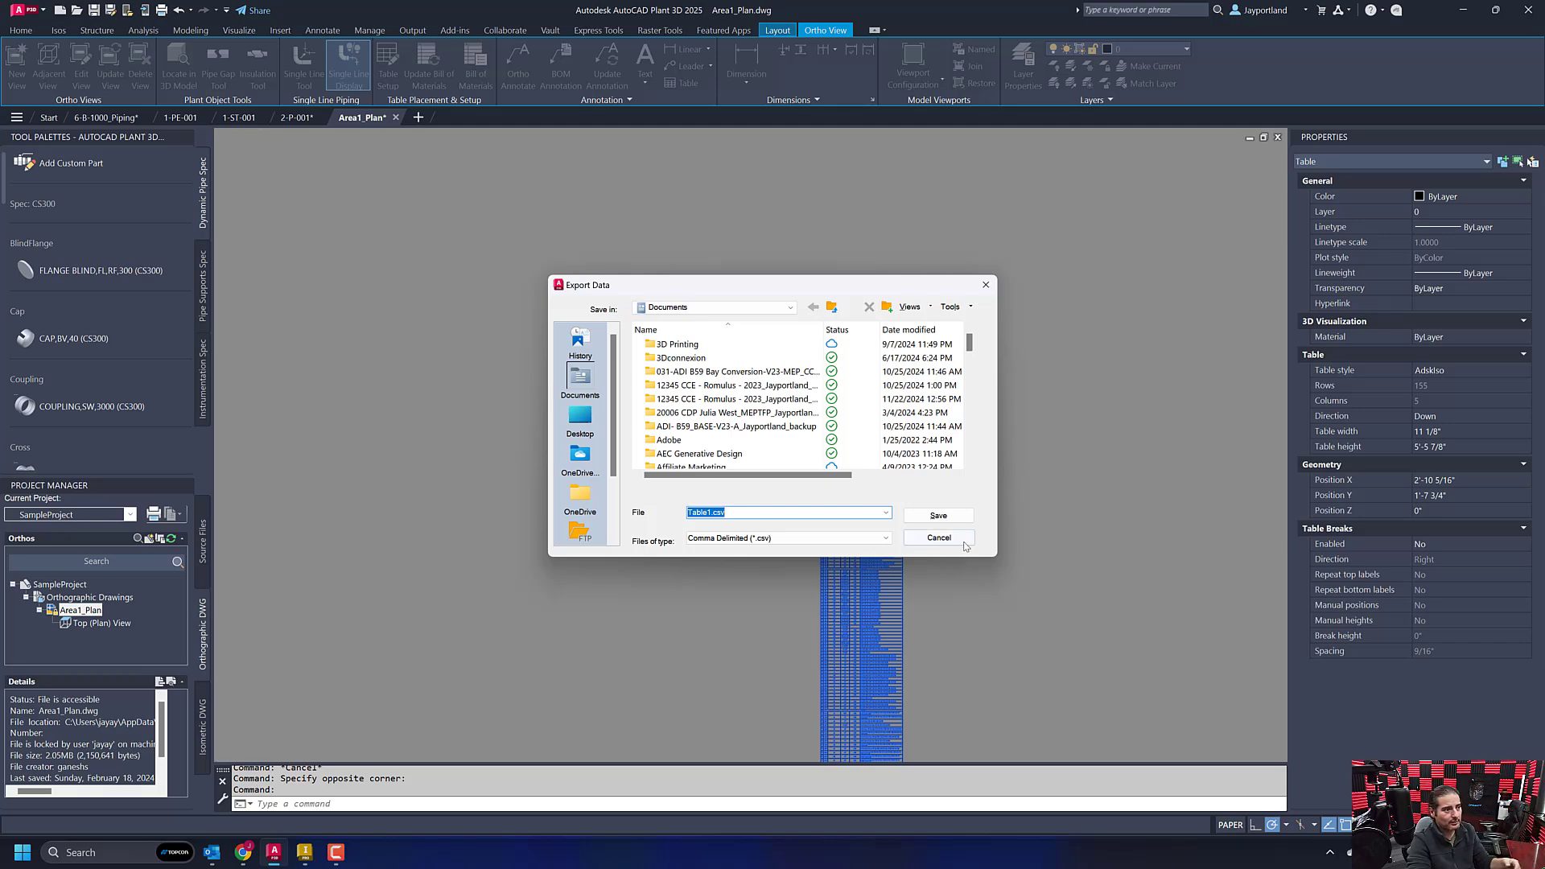
left_click(957, 539)
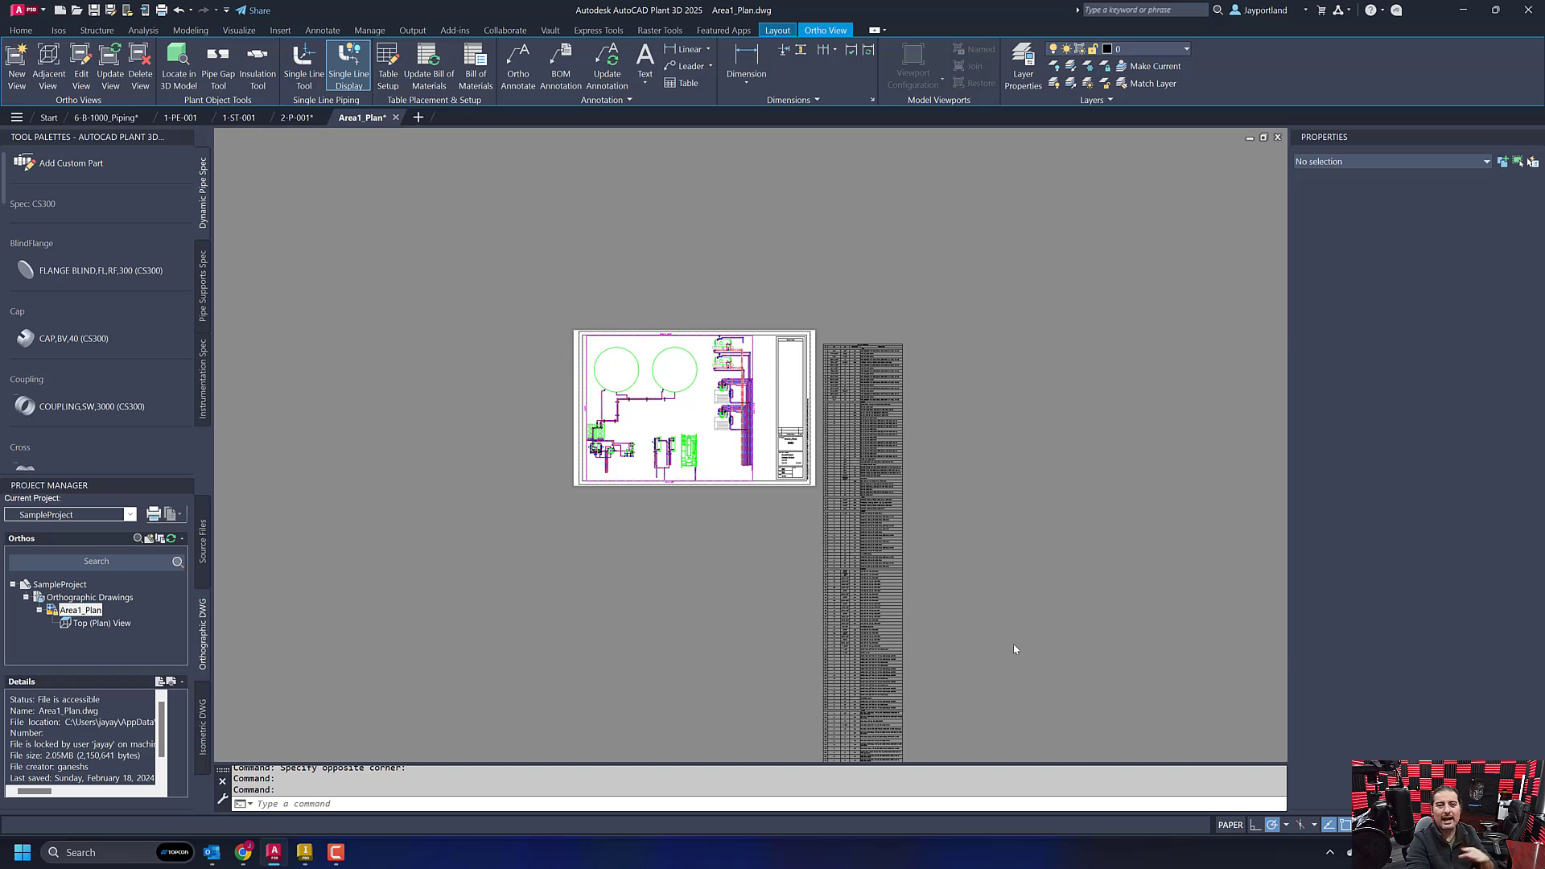